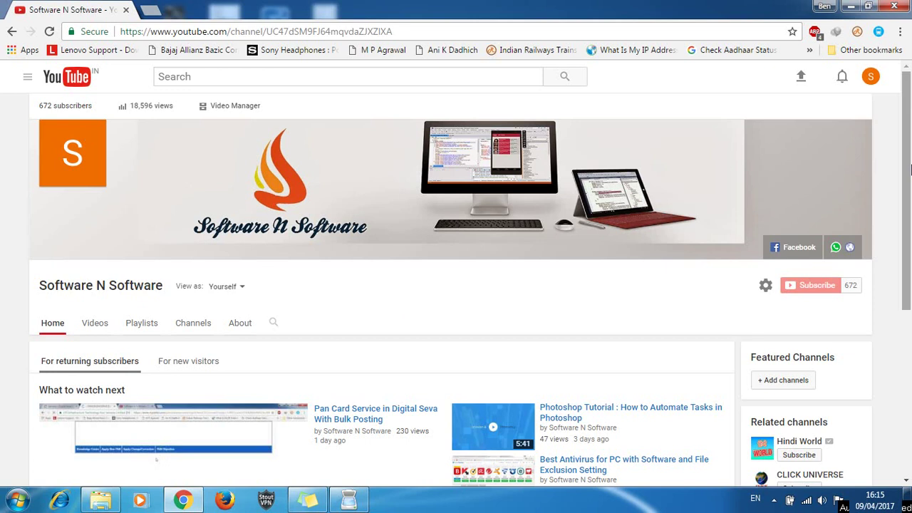
Minimize the browser and launch NAPS2 from its desktop icon
scroll(910, 166, "down", 3)
scroll(910, 235, "up", 3)
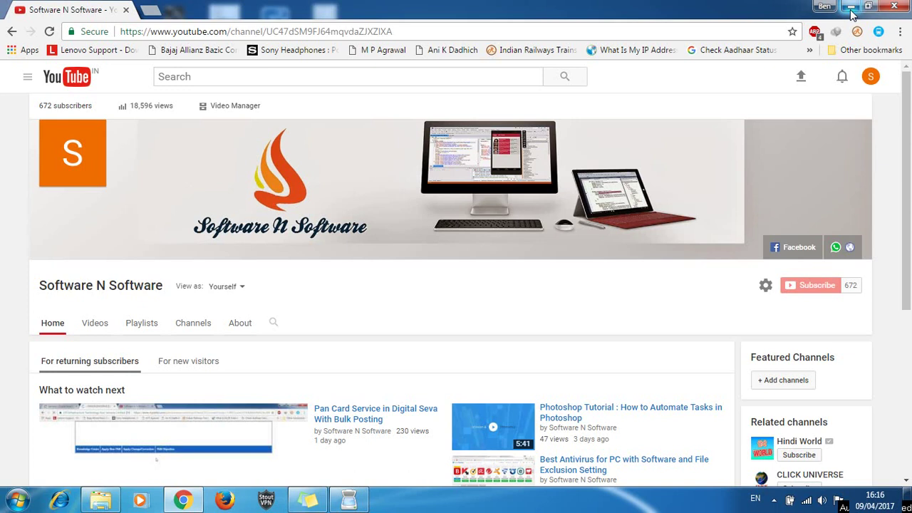
left_click(851, 9)
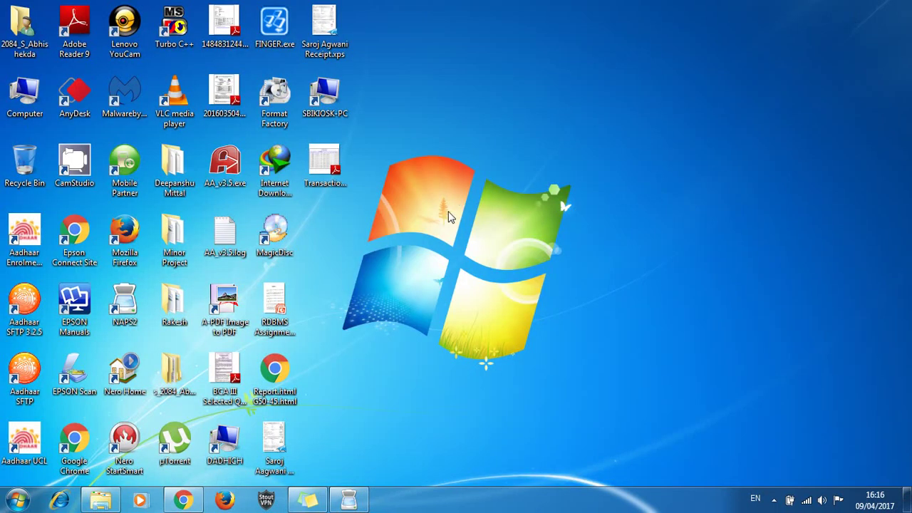
left_click(126, 305)
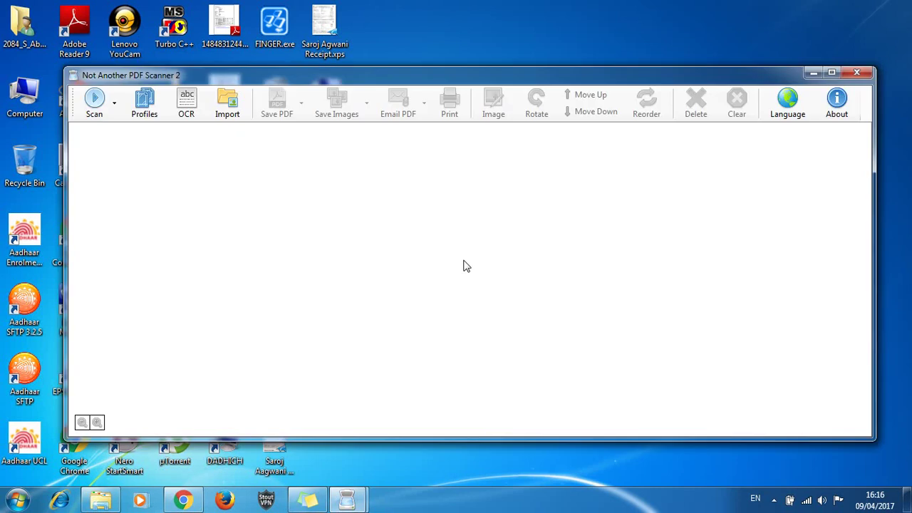
Check the Scan dropdown options and the About box showing version 5.3.3.20820
left_click(117, 119)
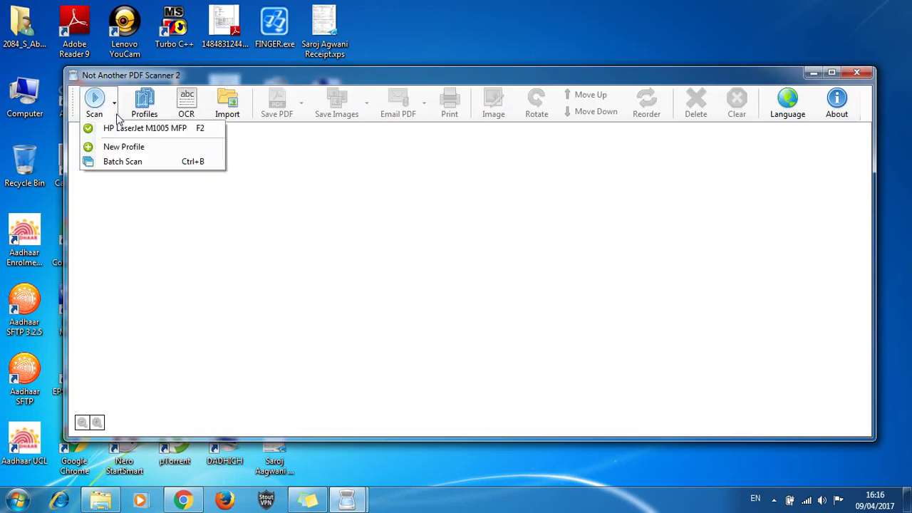
left_click(169, 229)
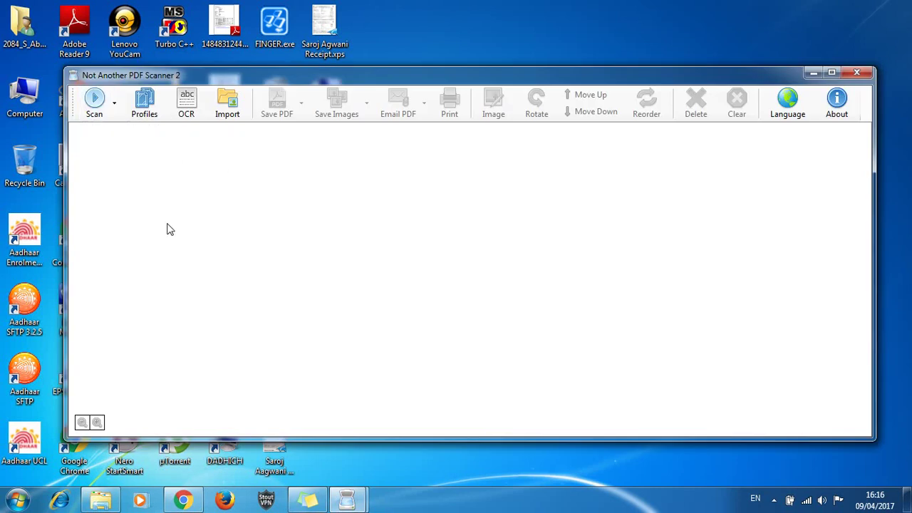
left_click(836, 122)
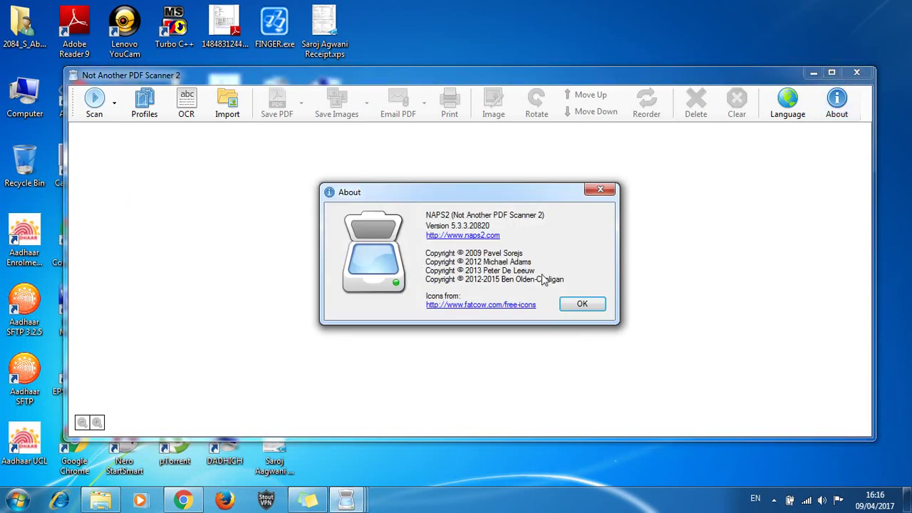
left_click(583, 305)
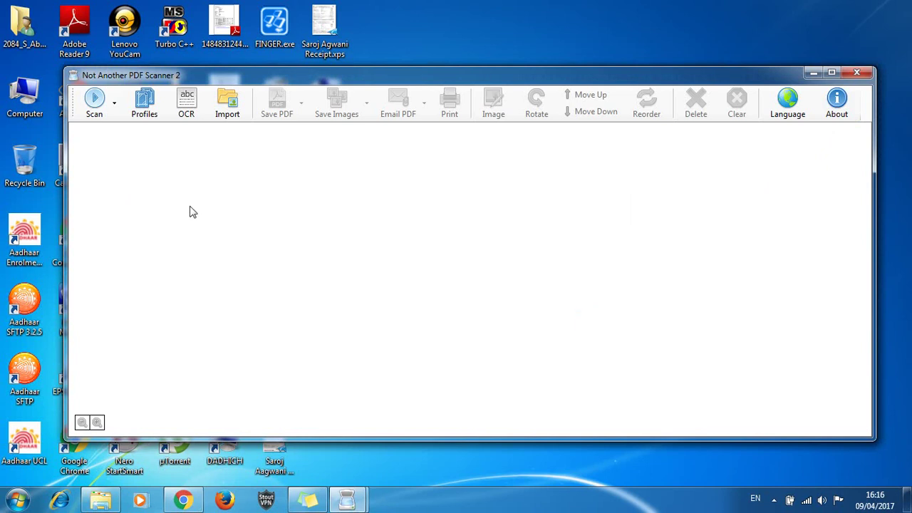
left_click(116, 122)
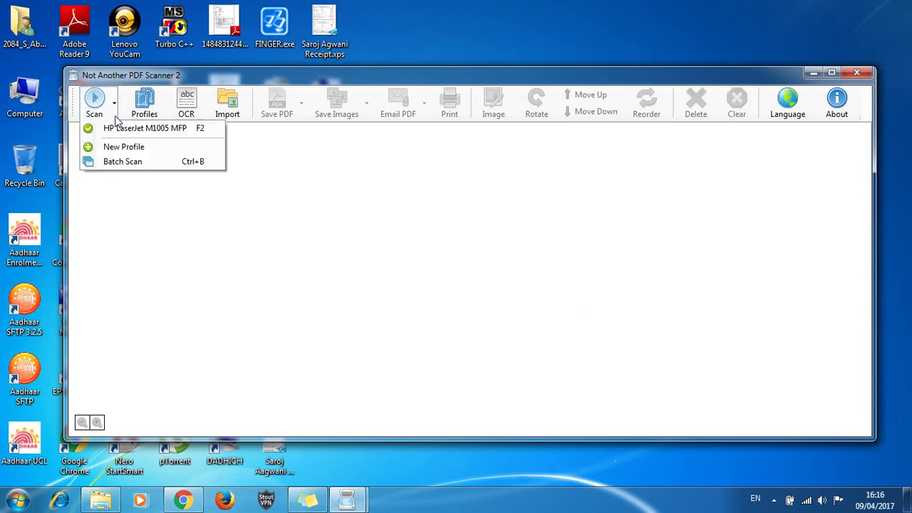
left_click(169, 247)
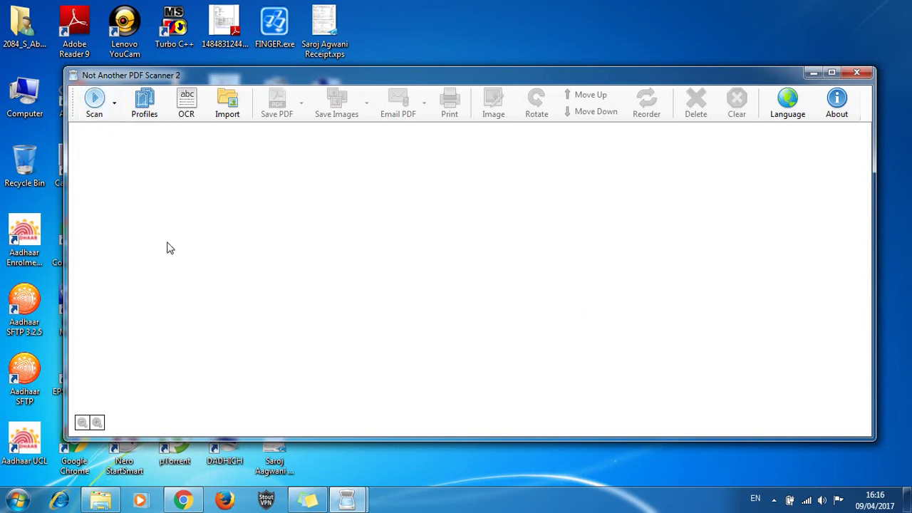
left_click(146, 107)
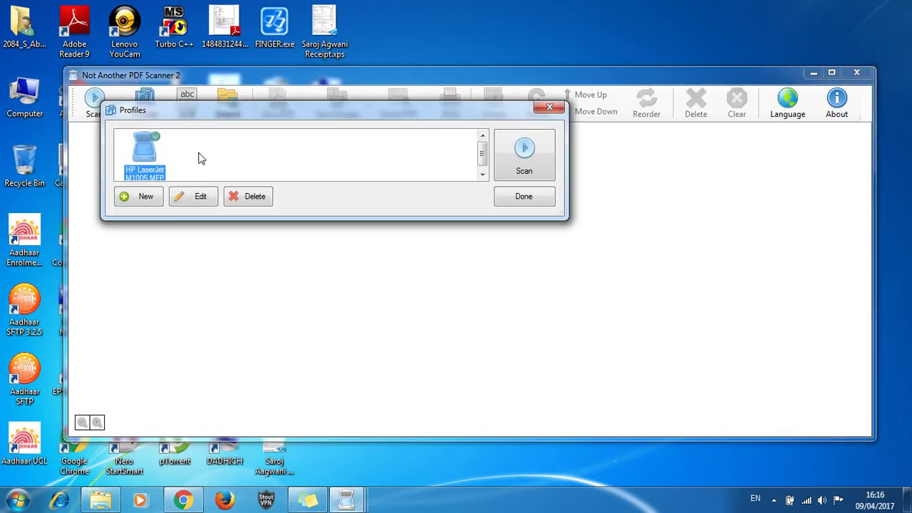
left_click(193, 196)
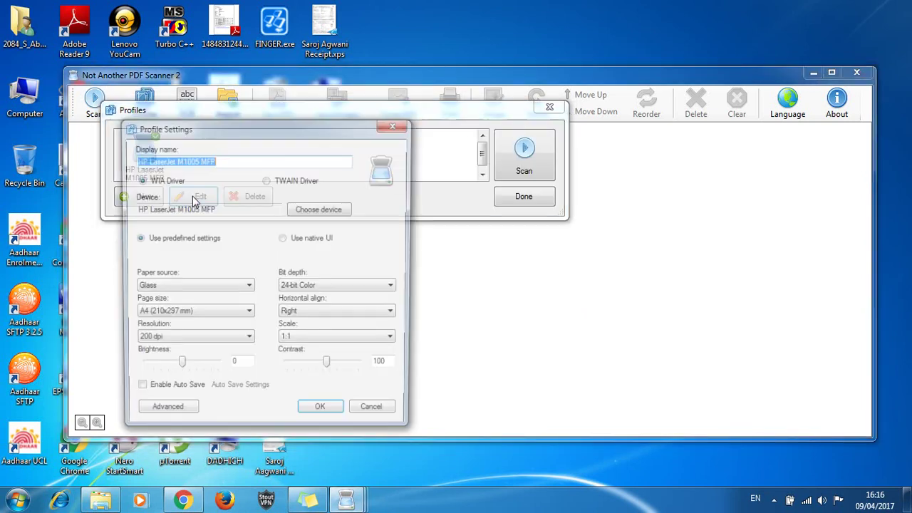
left_click(396, 129)
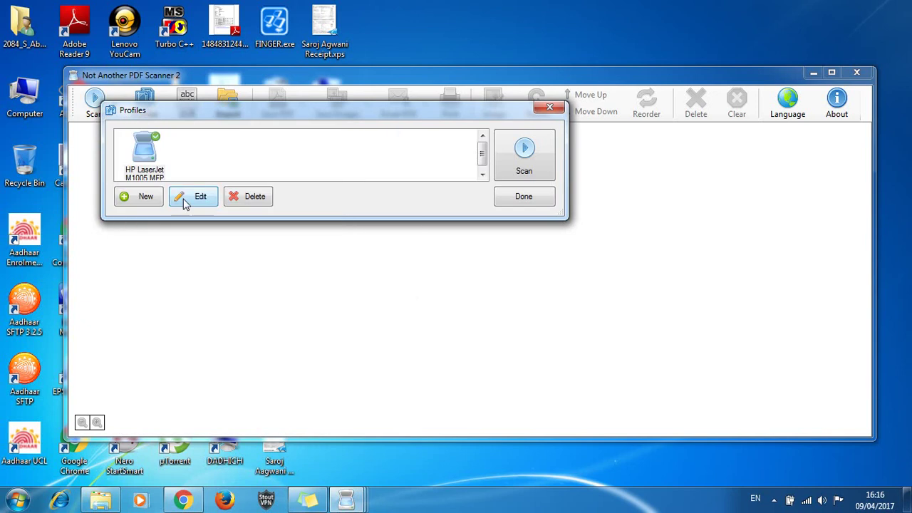
left_click(190, 207)
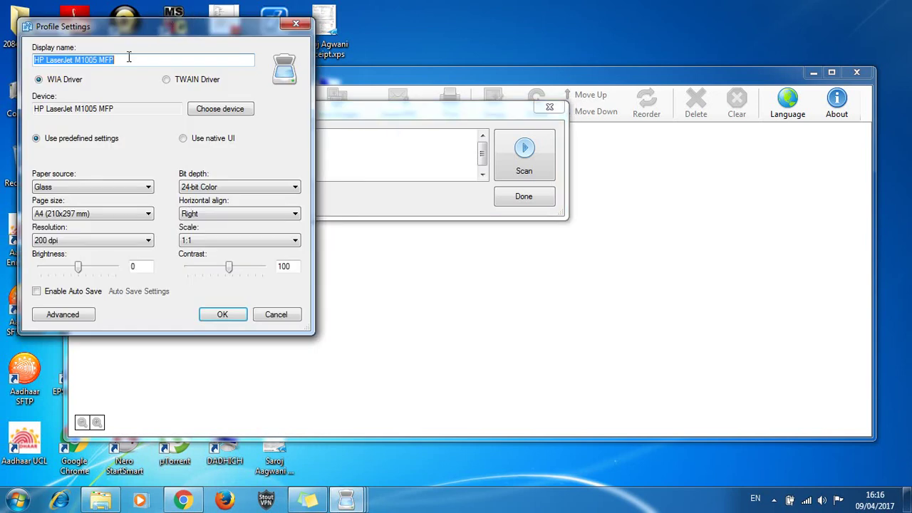
left_click(129, 57)
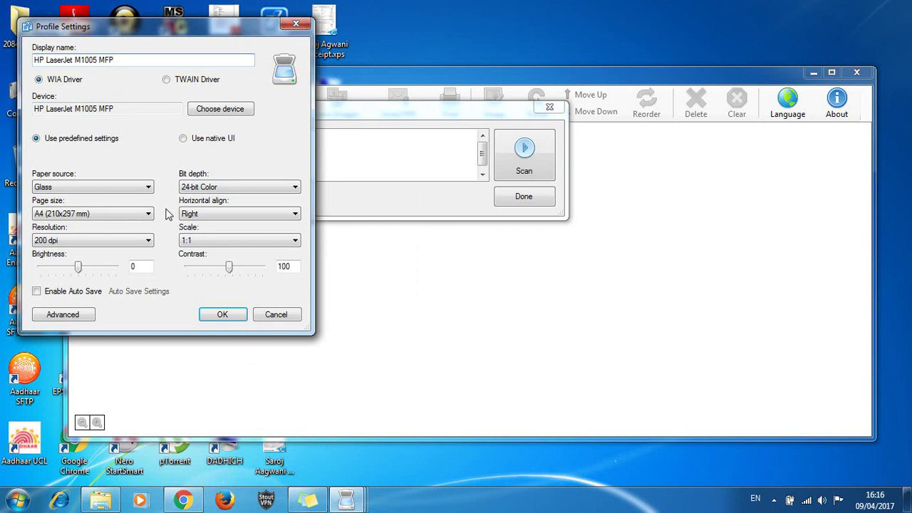
left_click(206, 187)
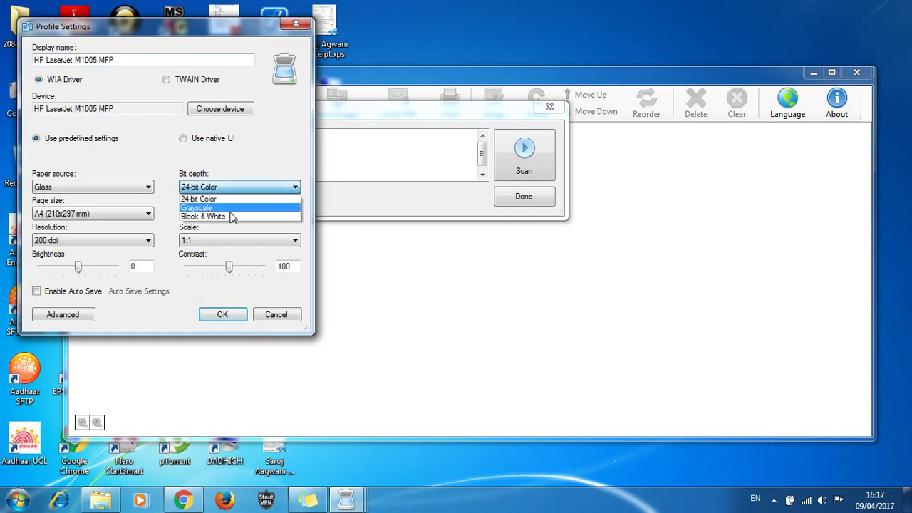
left_click(169, 164)
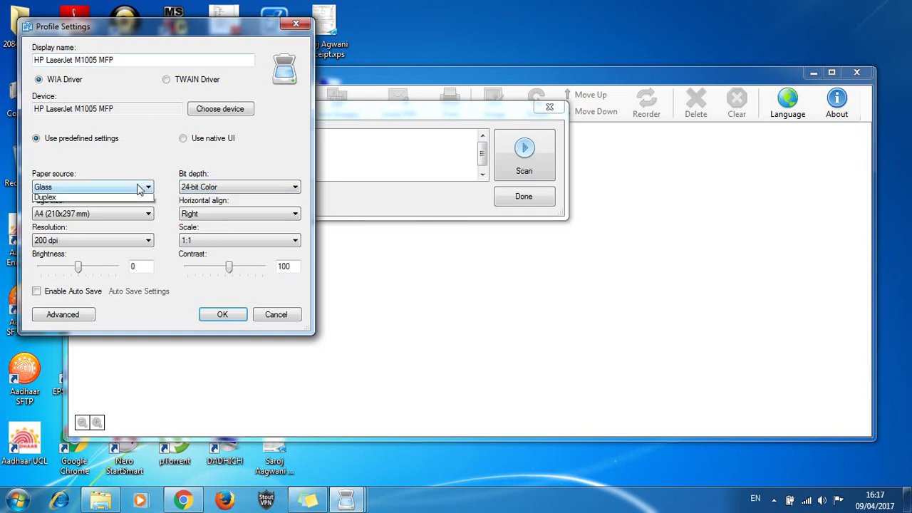
left_click(139, 186)
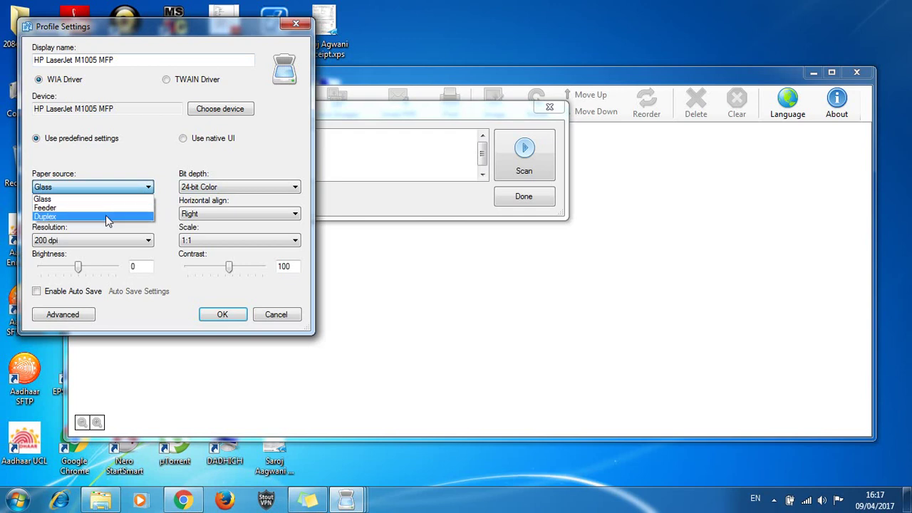
left_click(138, 159)
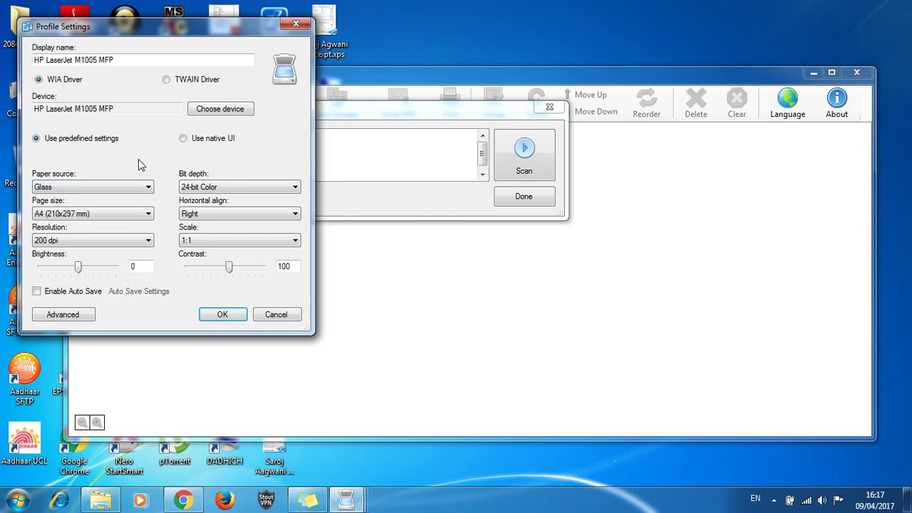
left_click(126, 240)
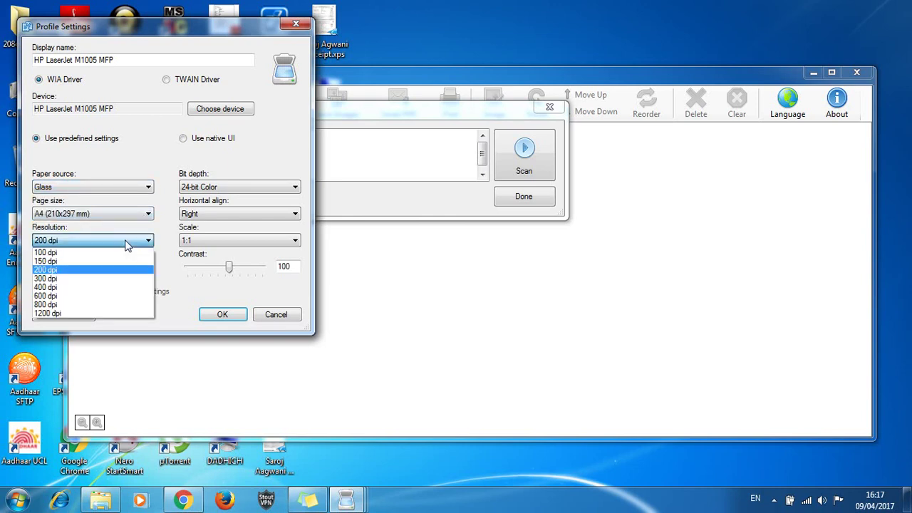
left_click(140, 150)
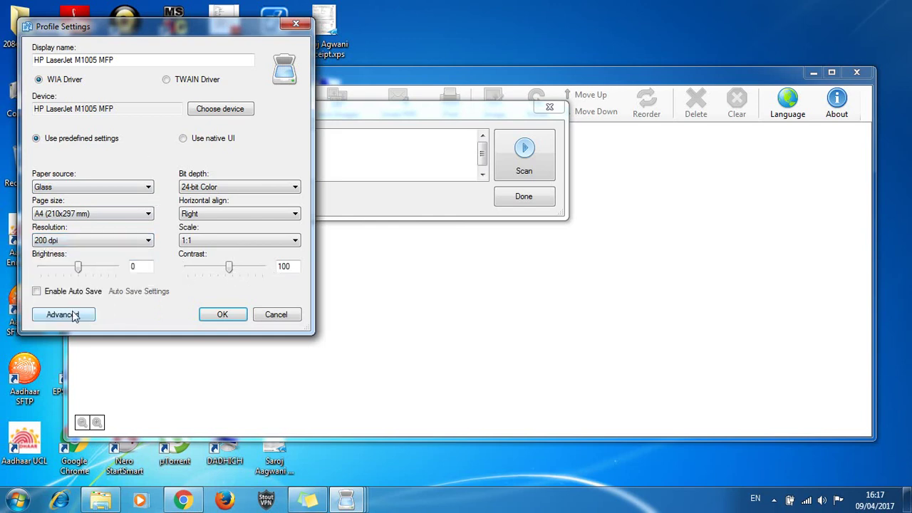
left_click(213, 315)
mouse_move(482, 147)
left_mouse_down()
mouse_move(483, 157)
mouse_move(482, 147)
left_mouse_up()
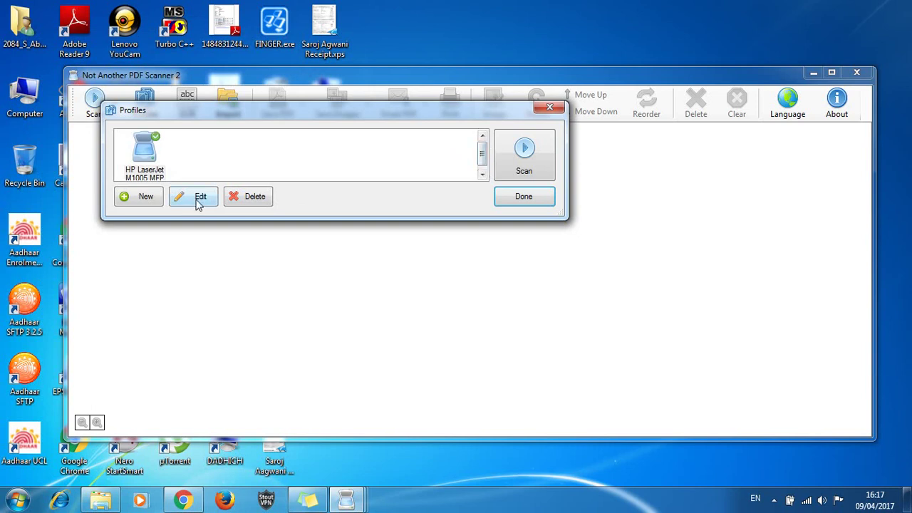
left_click(202, 198)
left_click(219, 109)
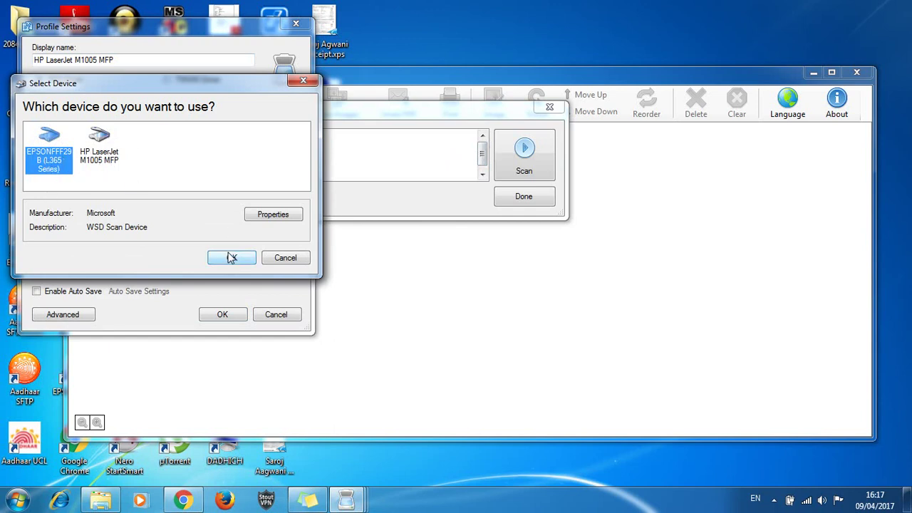
left_click(287, 258)
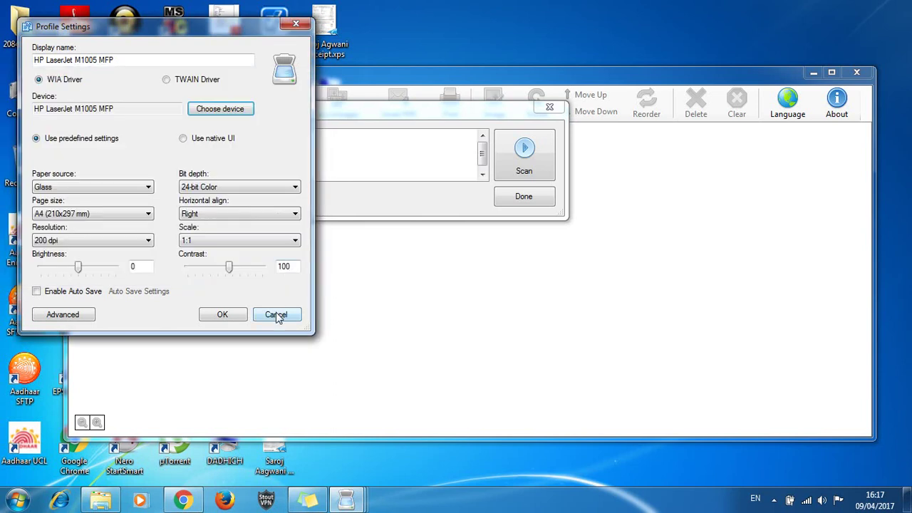
left_click(278, 316)
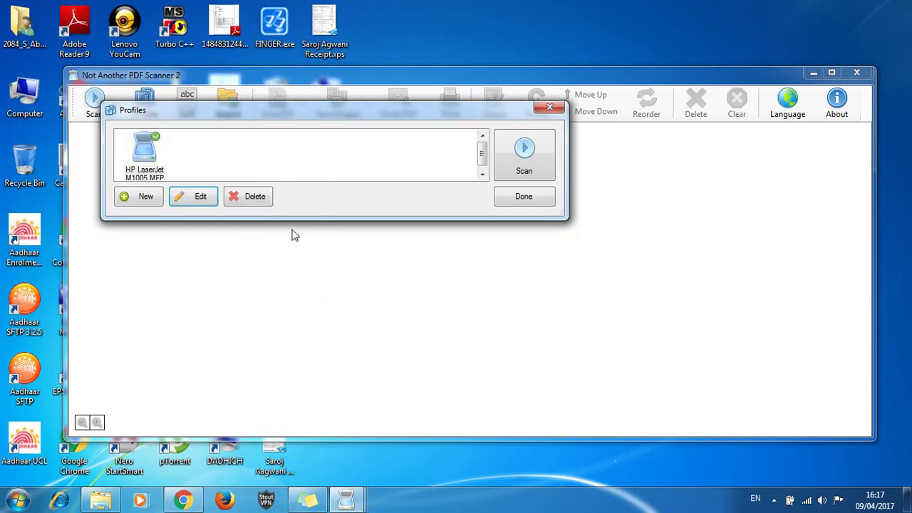
left_click(305, 171)
left_click(525, 201)
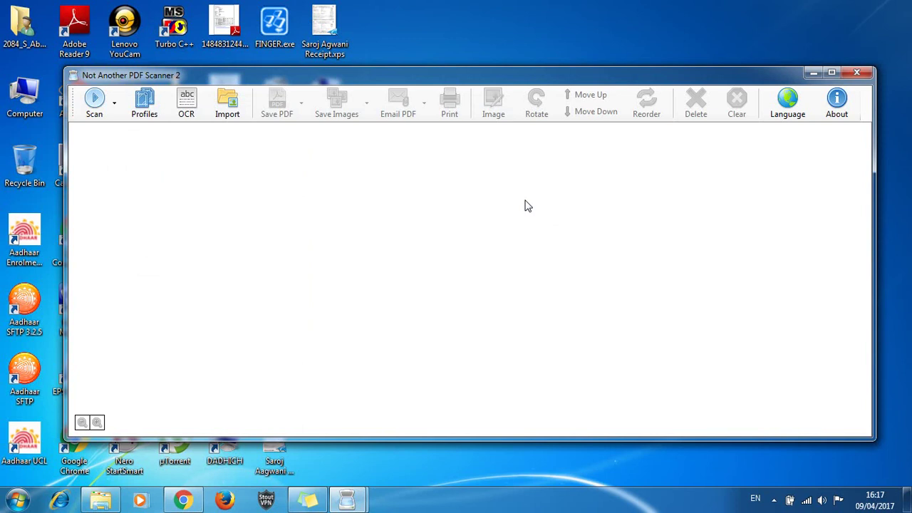
Open Batch Scan from the Scan dropdown, keeping the HP LaserJet M1005 MFP profile
left_click(116, 109)
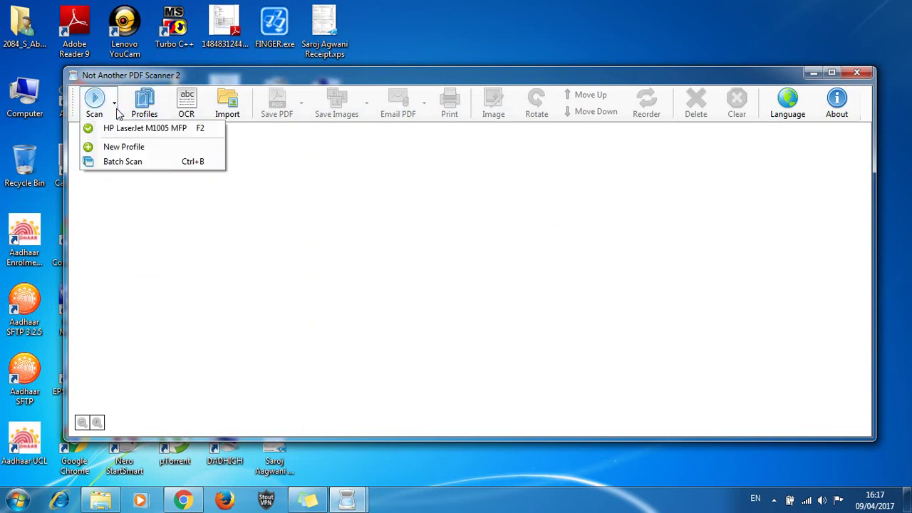
left_click(158, 161)
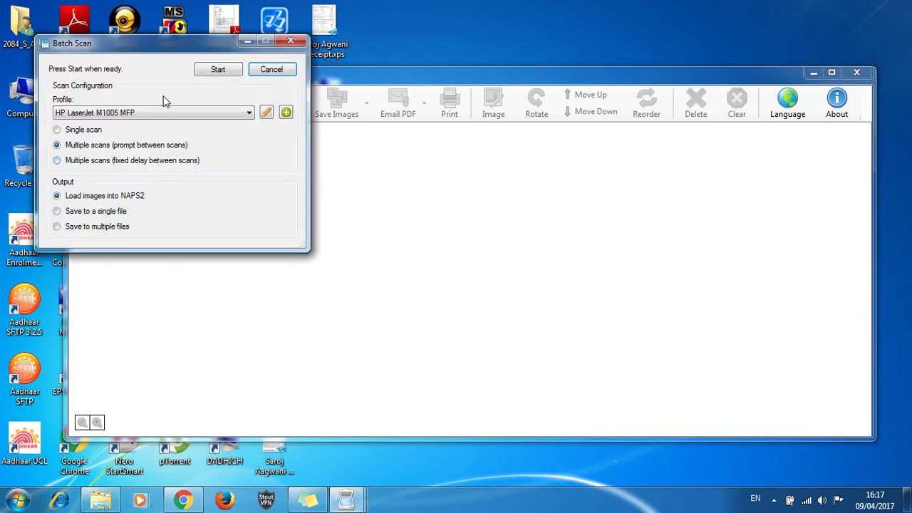
left_click(205, 109)
left_click(204, 108)
Start the batch, scan the second page at the prompt, then finish with Done
left_click(218, 70)
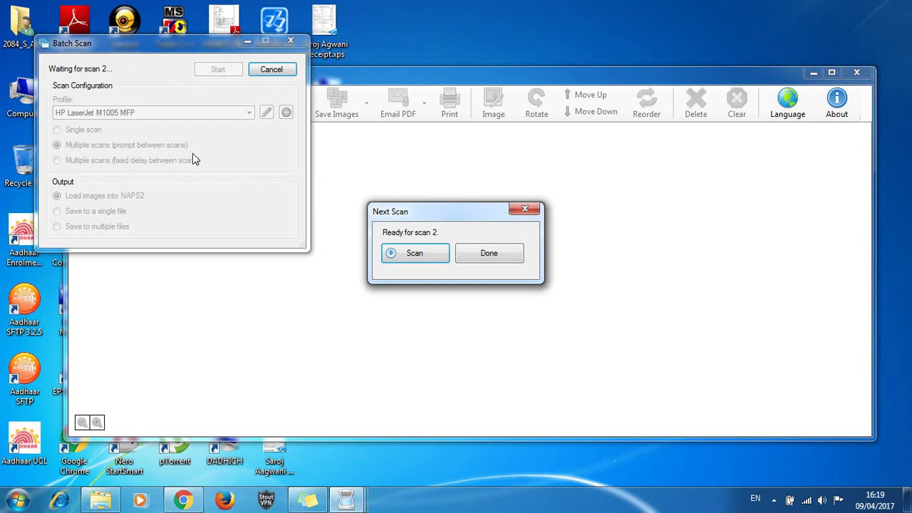
left_click(417, 253)
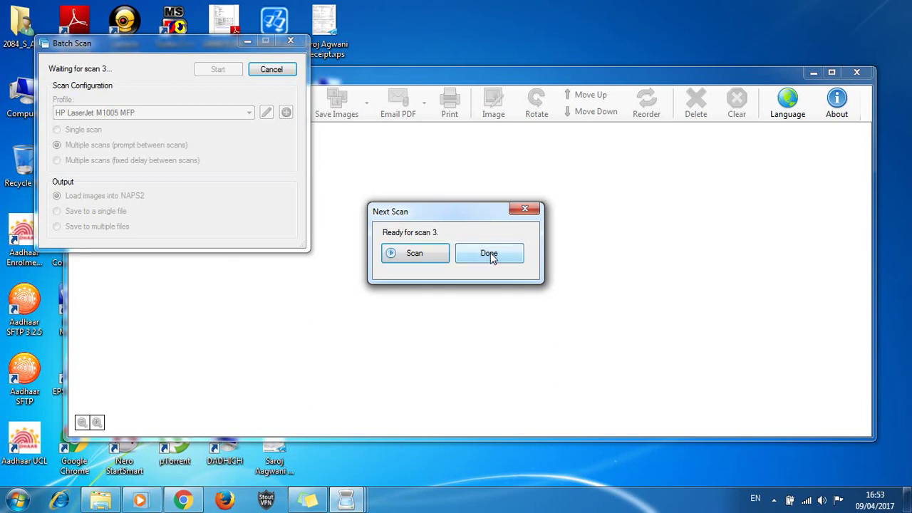
left_click(490, 253)
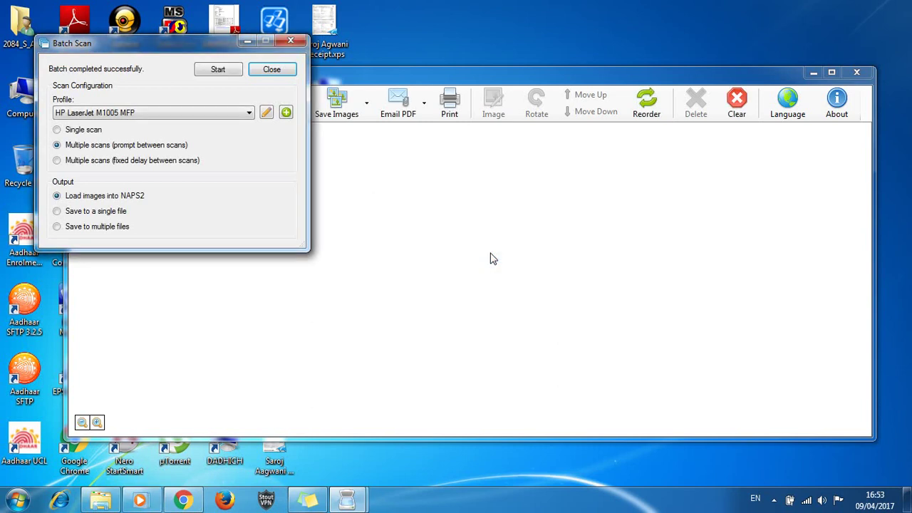
Close the Batch Scan window and select the first scanned page
left_click(272, 69)
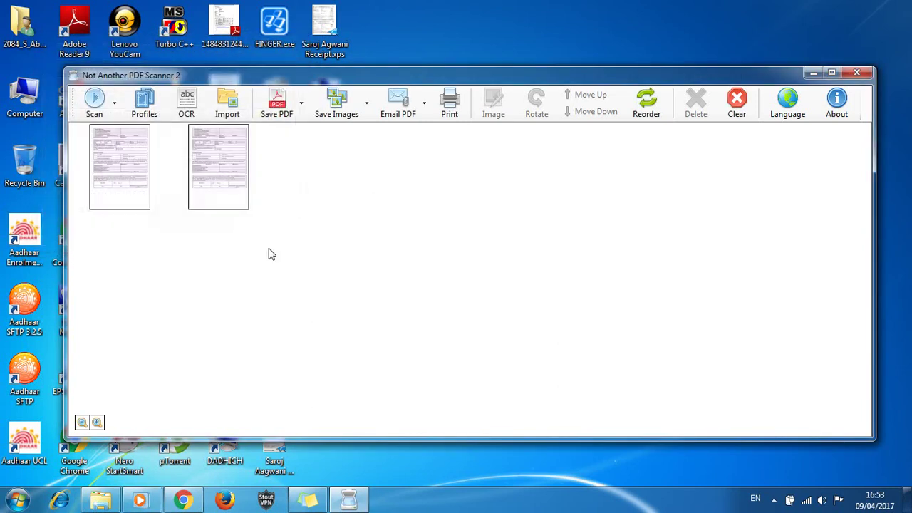
left_click(123, 176)
left_click(222, 202)
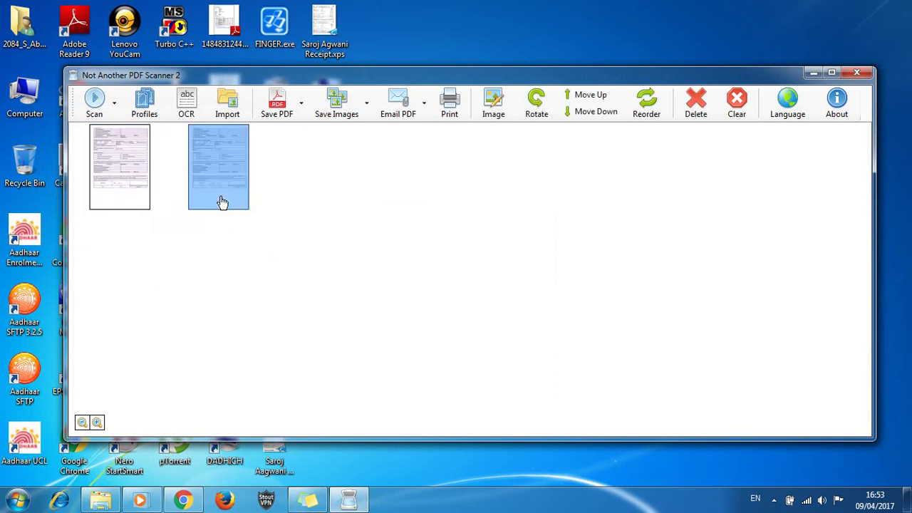
left_click(128, 171)
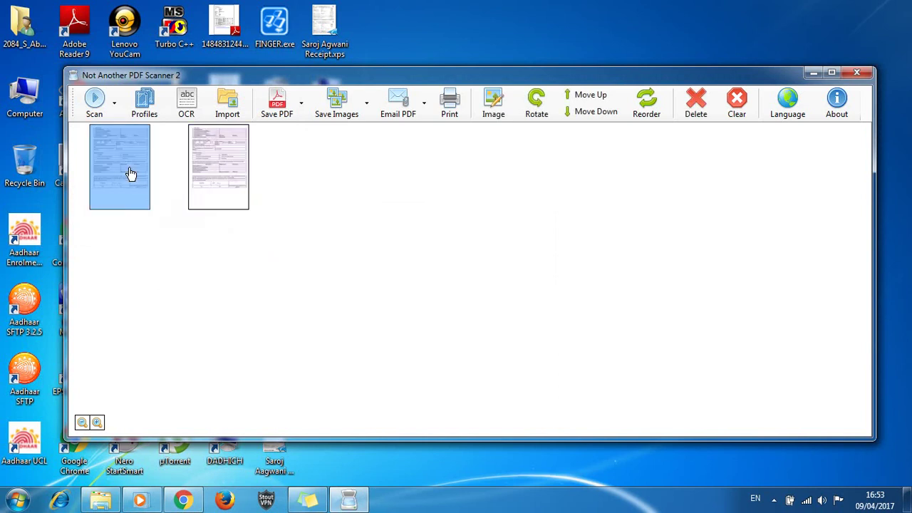
Crop the first page's bottom, left and right edges with Image > Crop, then reselect it
left_click(491, 116)
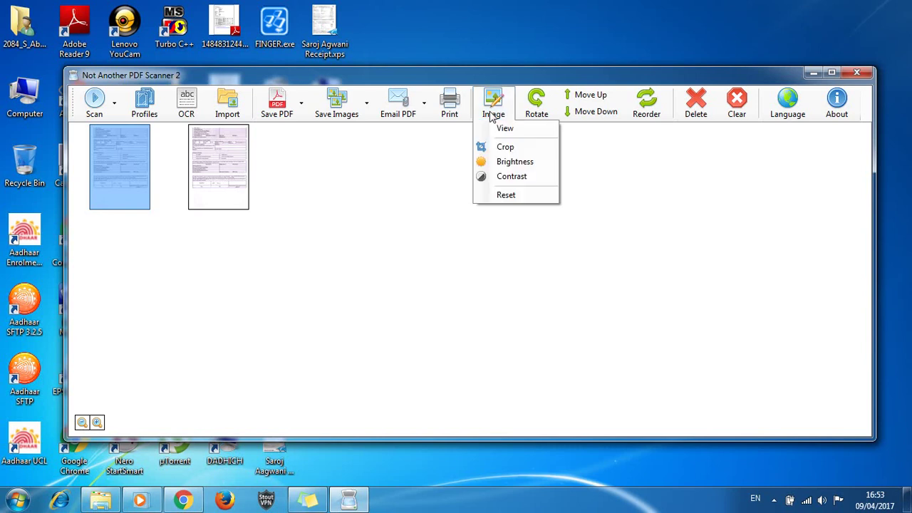
left_click(503, 149)
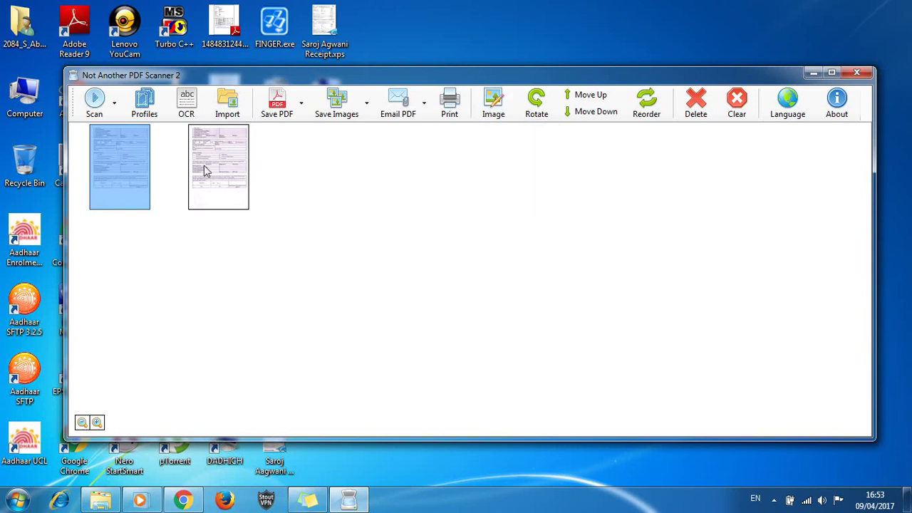
left_click(111, 217)
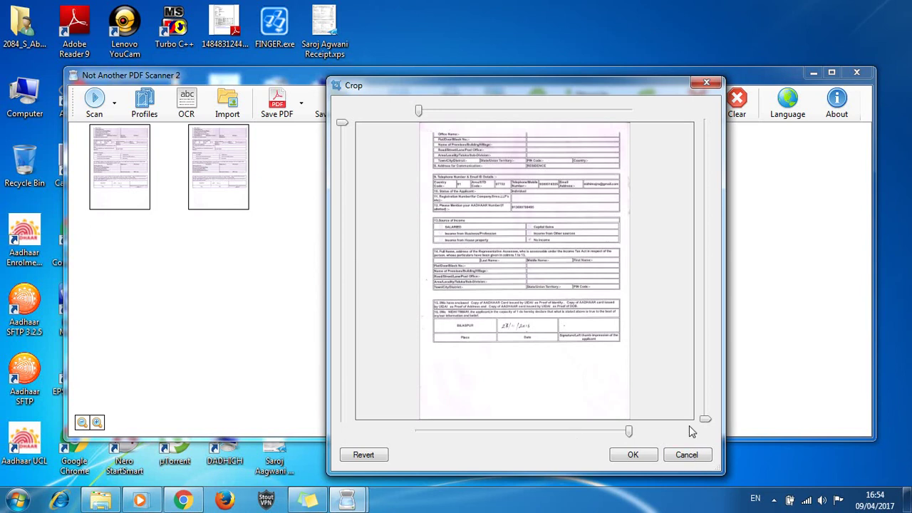
left_click_drag(705, 419, 704, 350)
left_click_drag(415, 112, 428, 112)
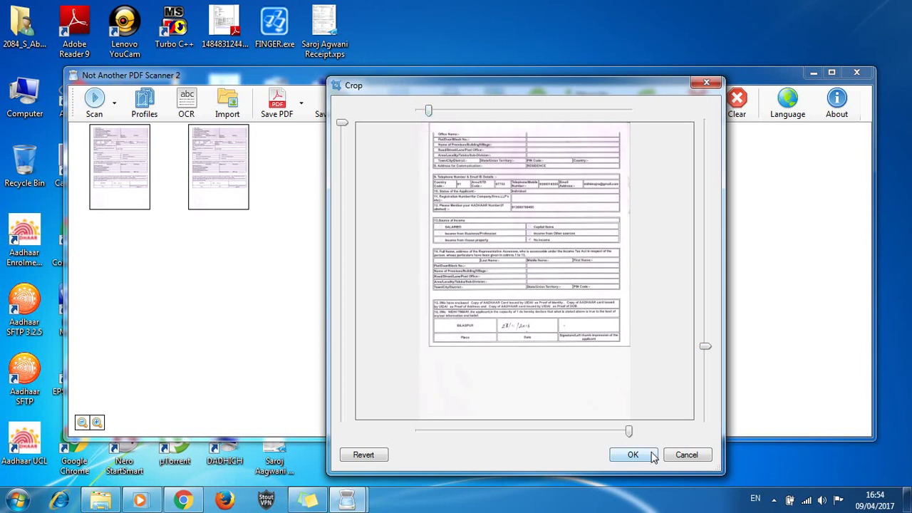
left_click_drag(626, 433, 623, 434)
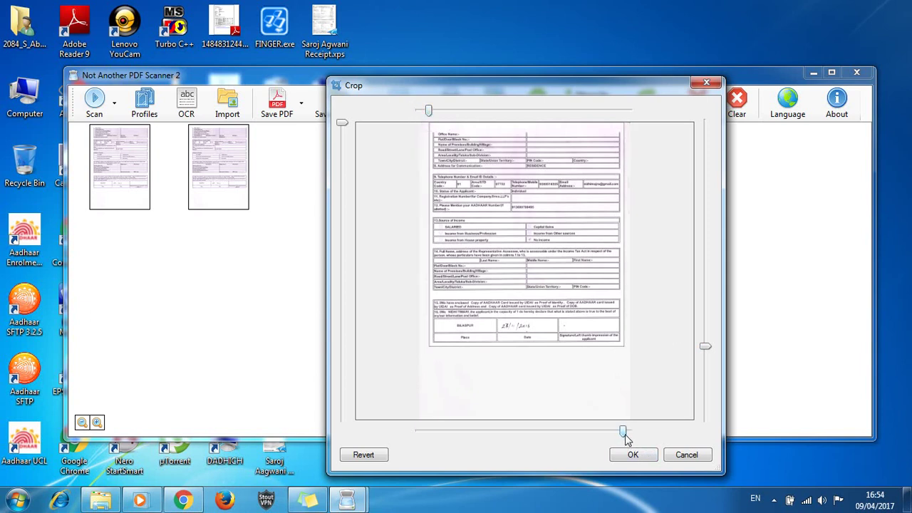
left_click(632, 456)
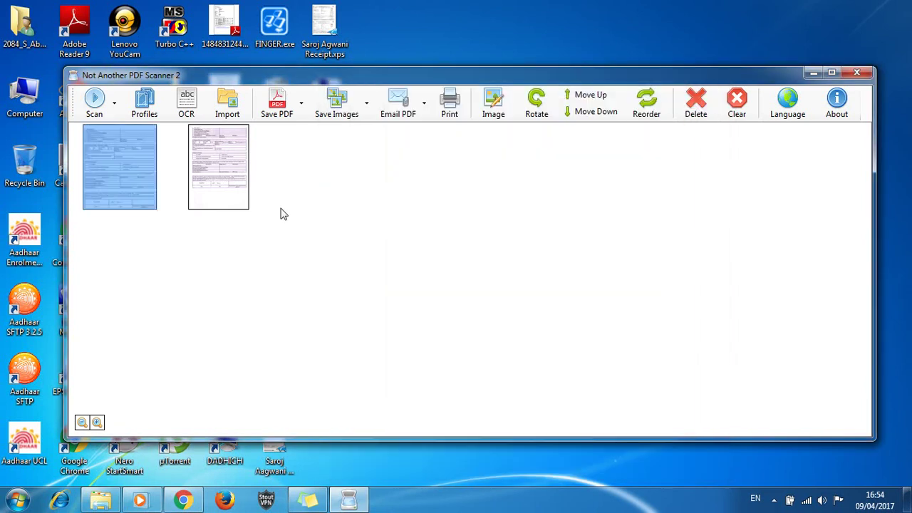
left_click(151, 316)
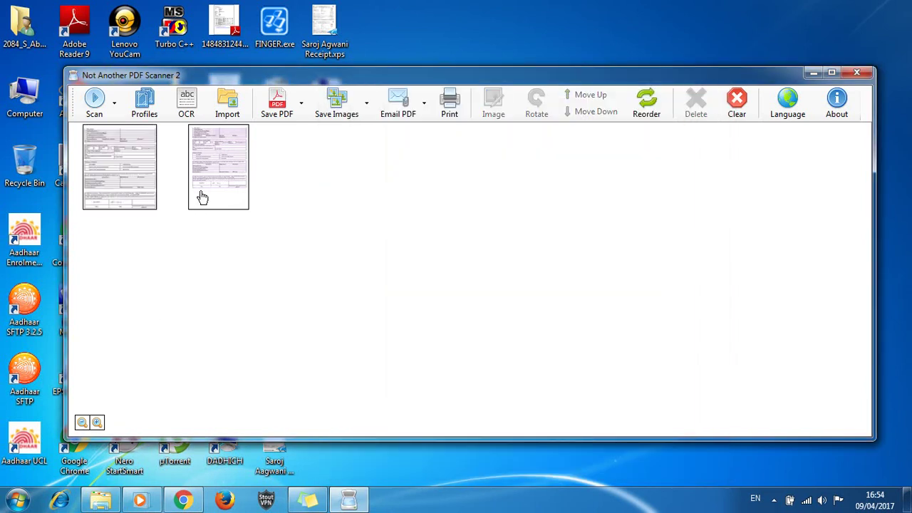
left_click(201, 196)
left_click(120, 191)
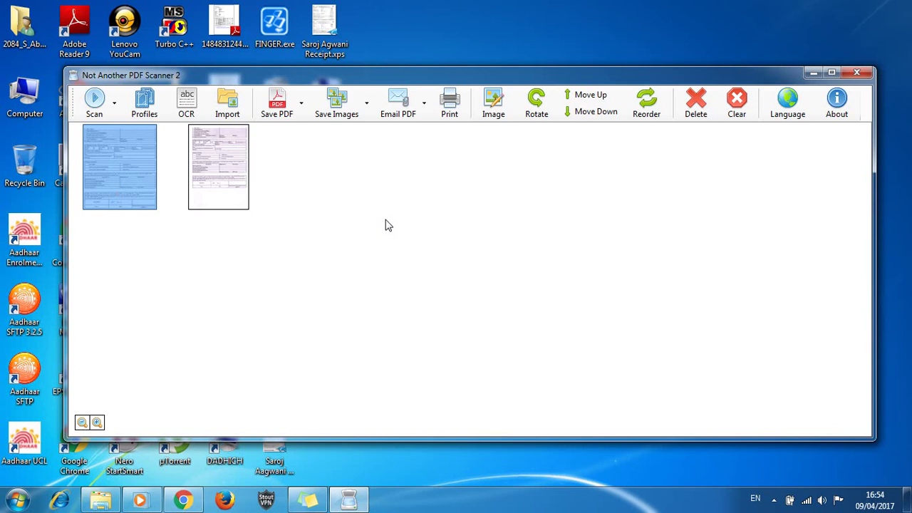
left_click(497, 113)
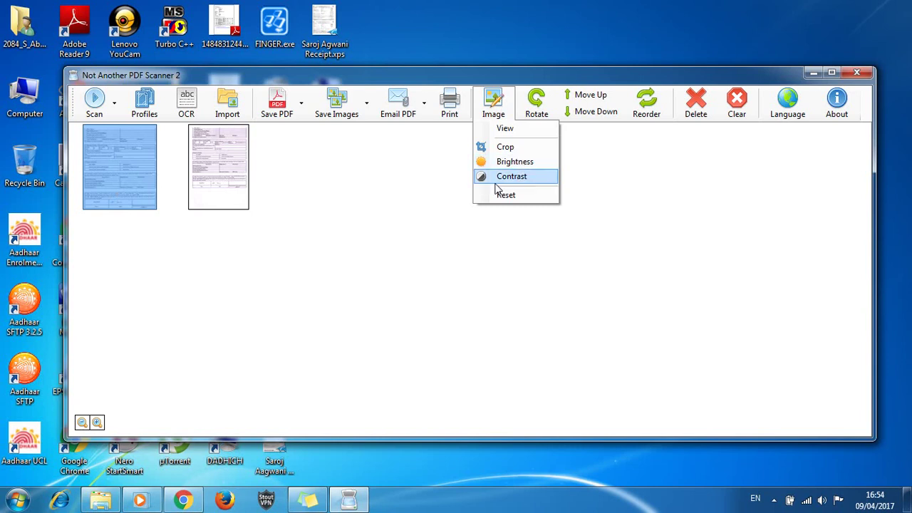
left_click(401, 189)
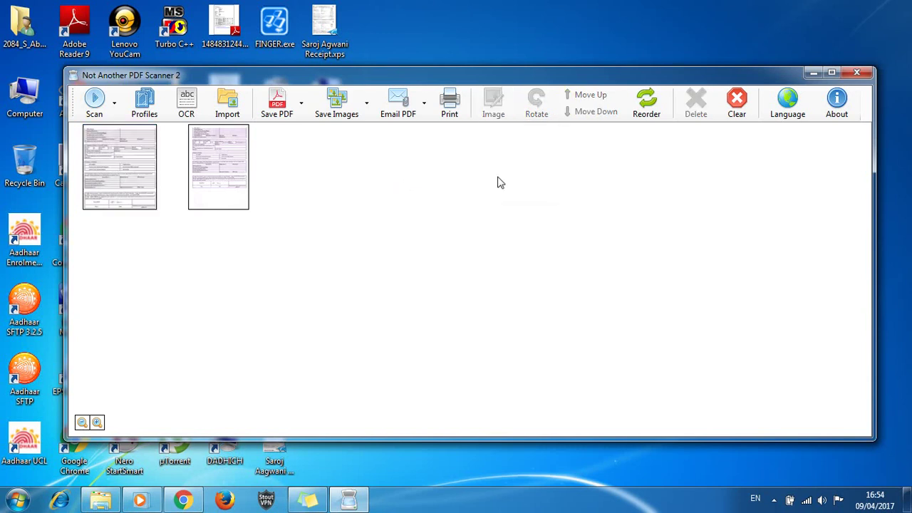
left_click(107, 181)
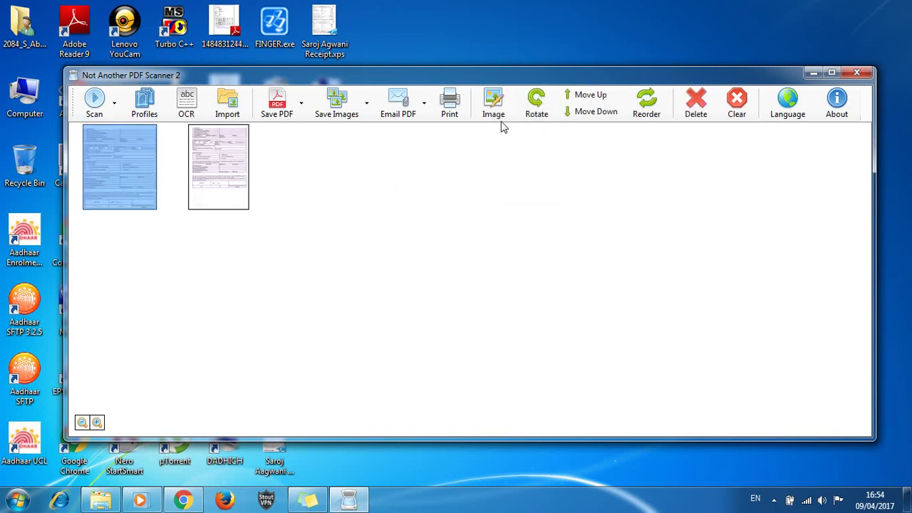
left_click(584, 102)
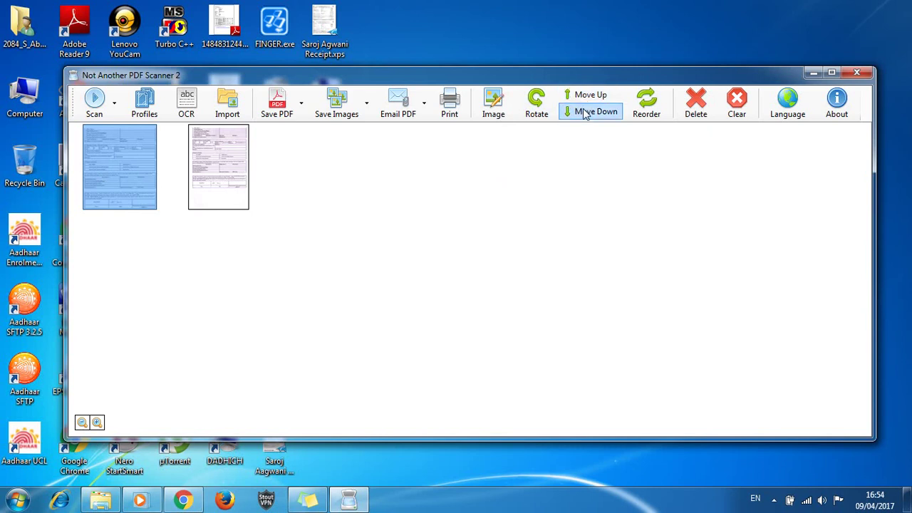
left_click(585, 111)
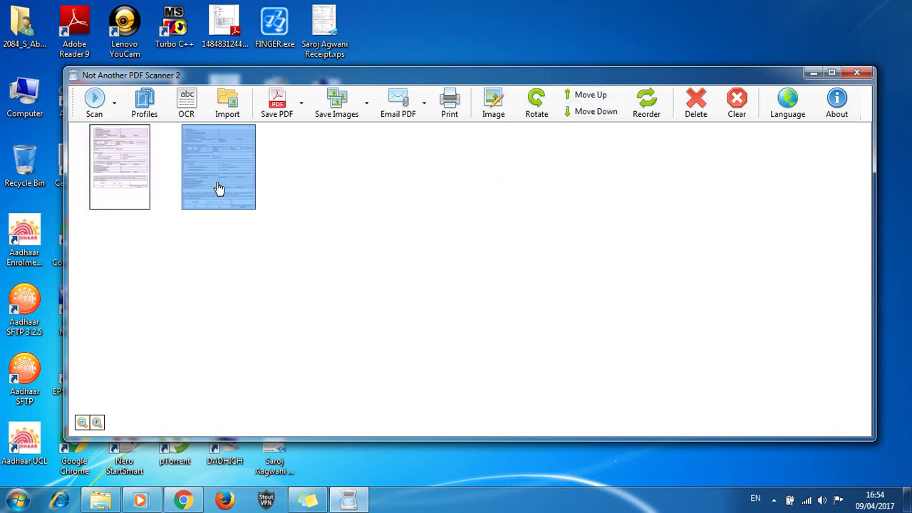
left_click(588, 98)
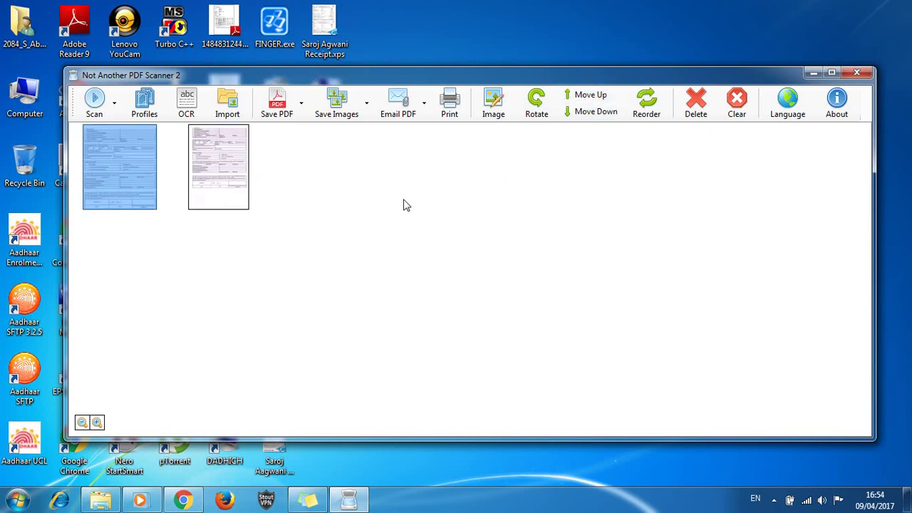
left_click(367, 114)
left_click(367, 162)
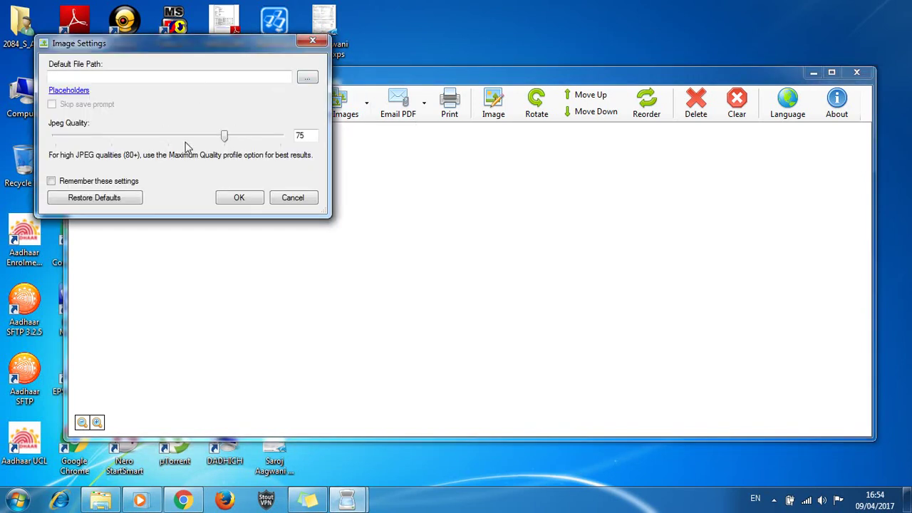
left_click(293, 198)
left_click(302, 116)
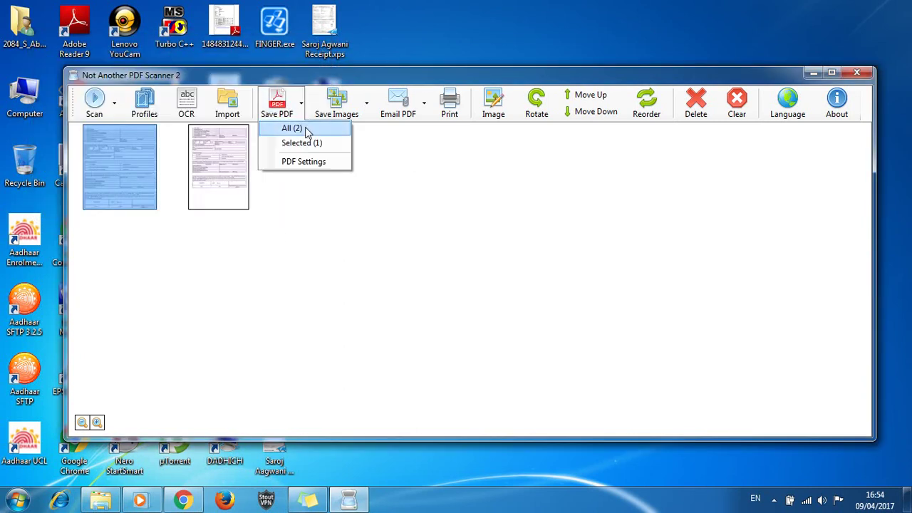
left_click(484, 206)
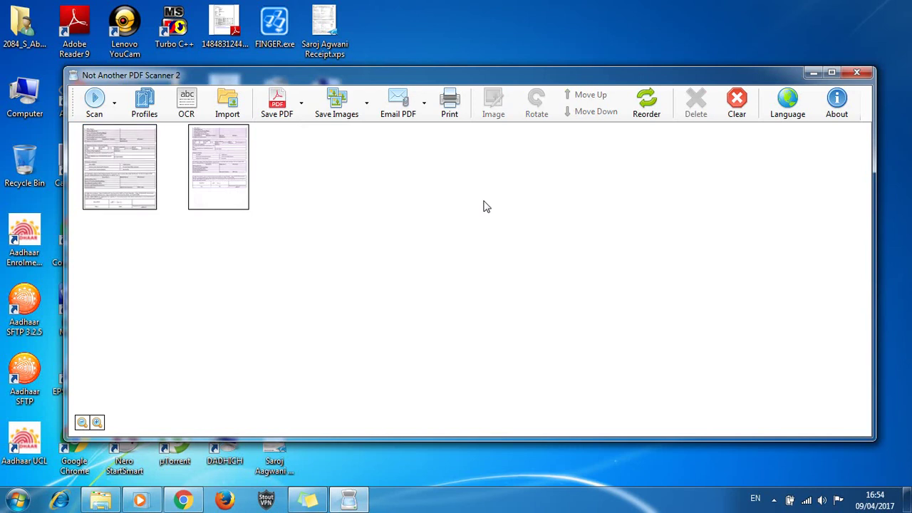
left_click(424, 120)
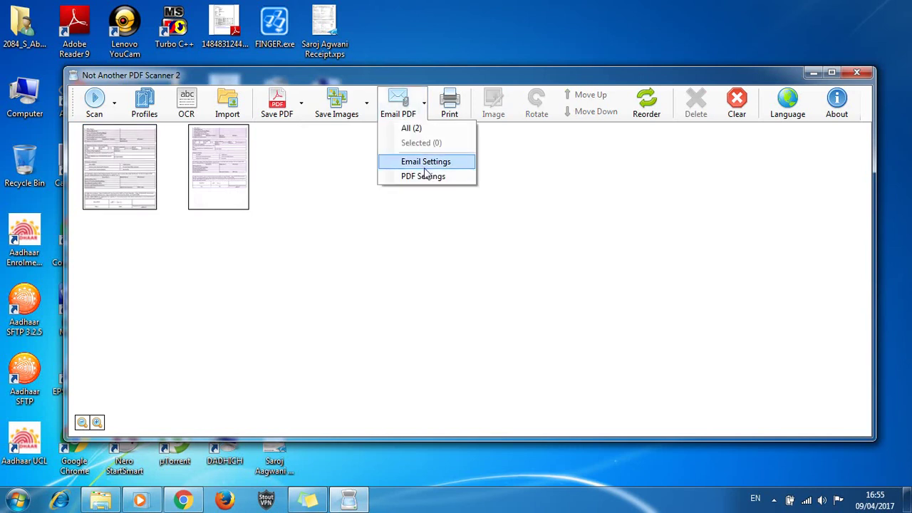
left_click(426, 166)
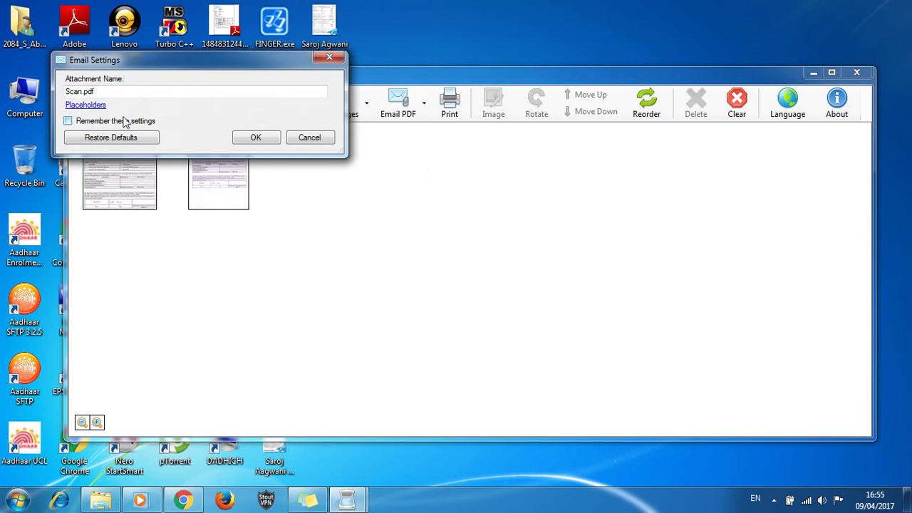
left_click(310, 138)
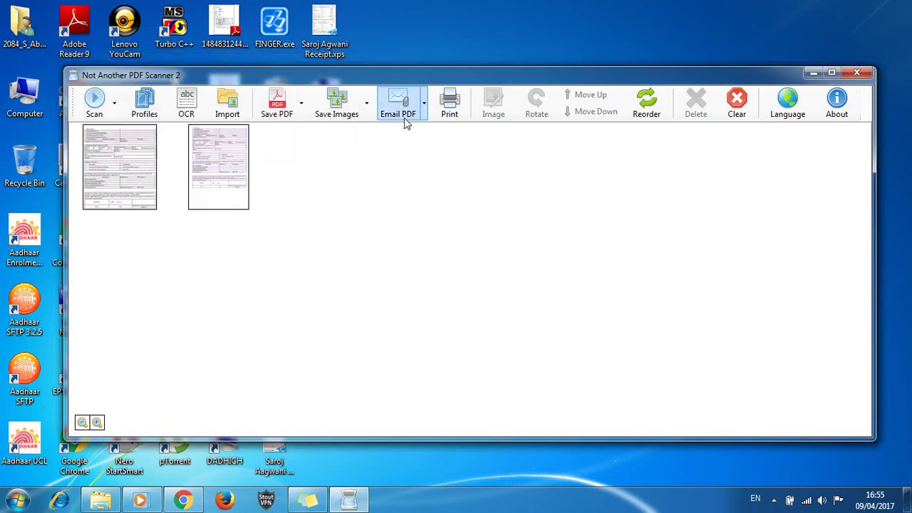
left_click(423, 114)
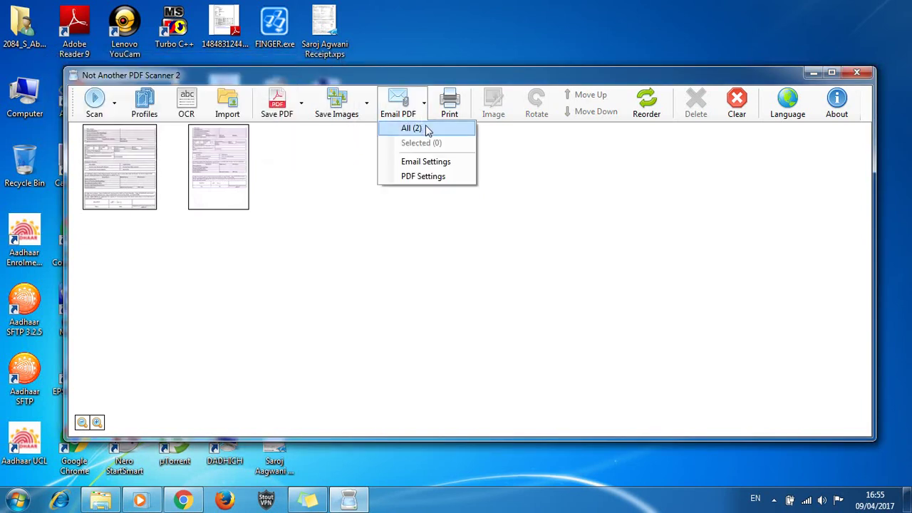
left_click(428, 176)
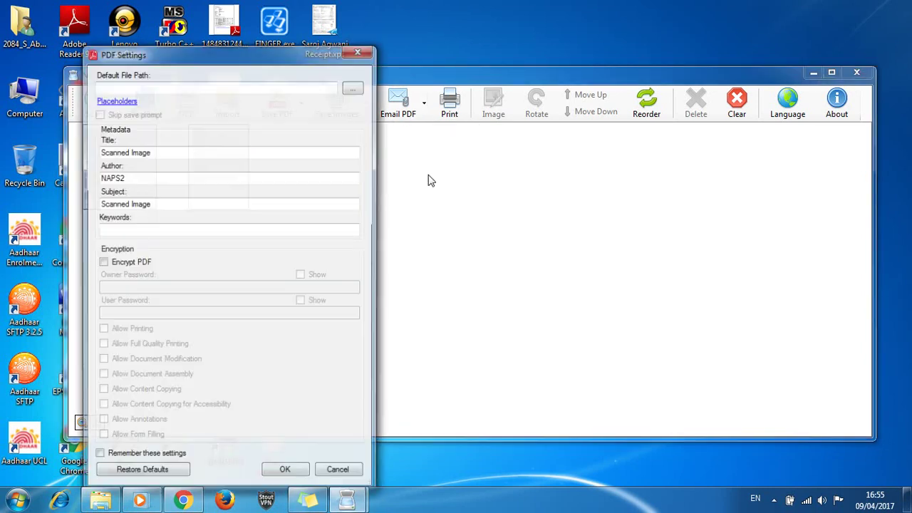
left_click(359, 49)
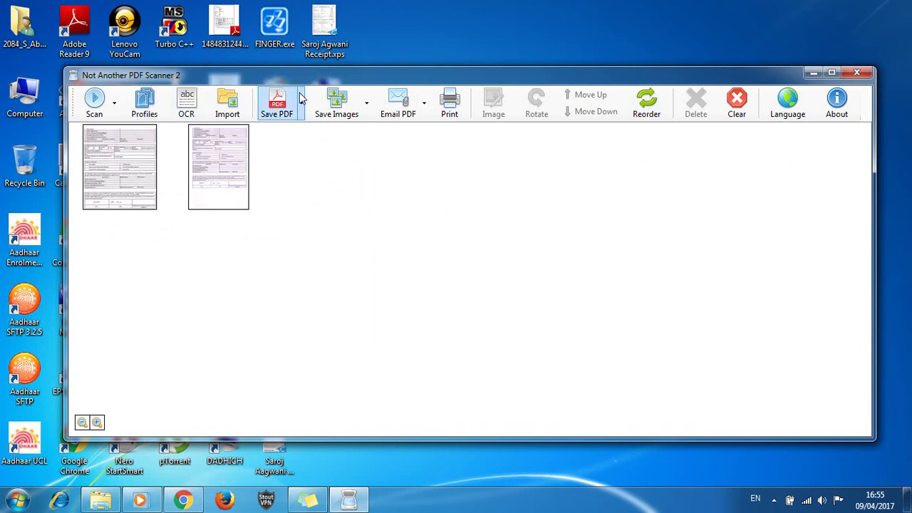
Compare the Save PDF Selected count with one page and with both pages selected
left_click(118, 155)
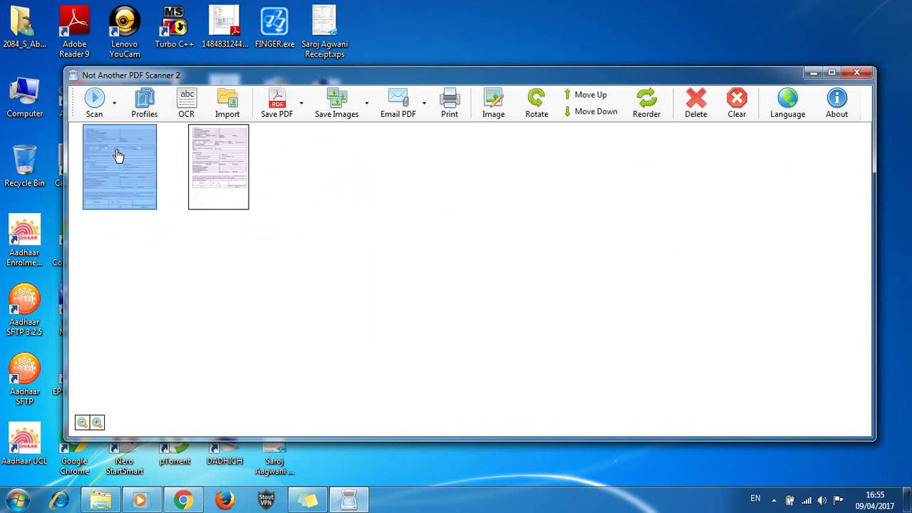
left_click(302, 118)
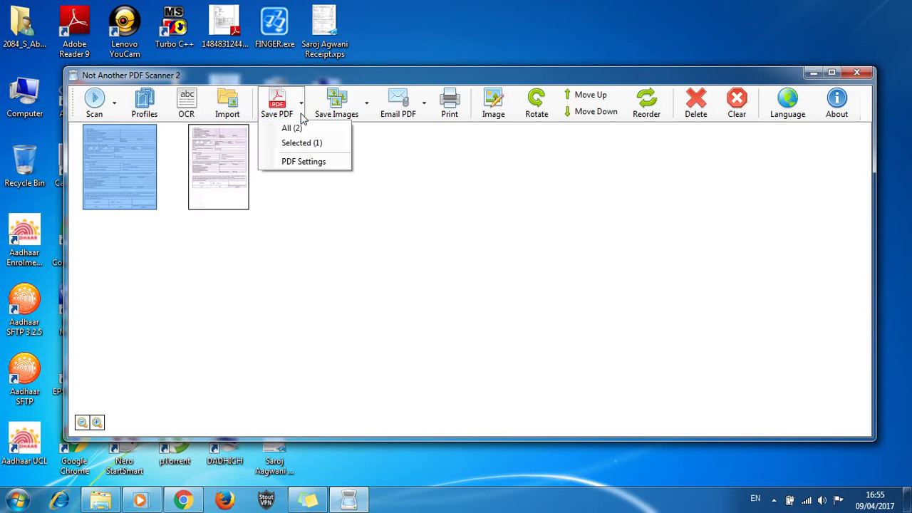
left_click(160, 261)
left_click(160, 261)
left_click(145, 175)
left_click(228, 174, "ctrl")
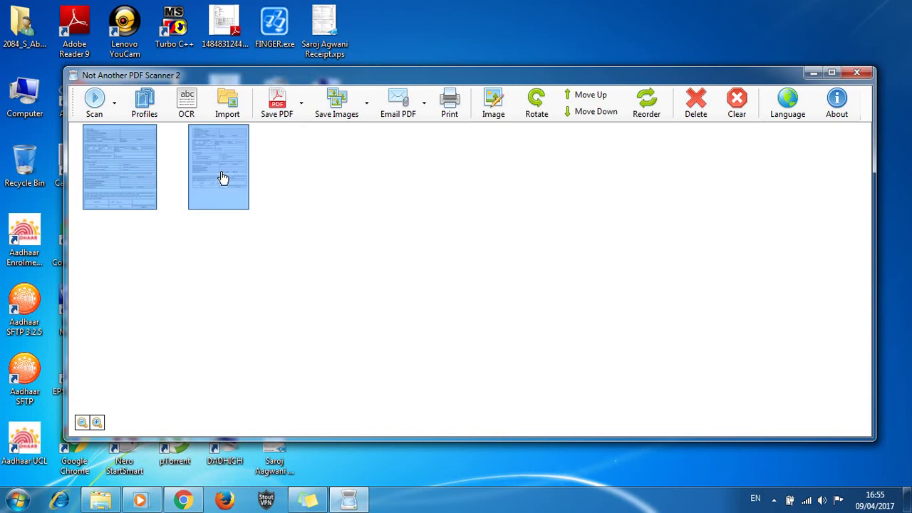
left_click(301, 105)
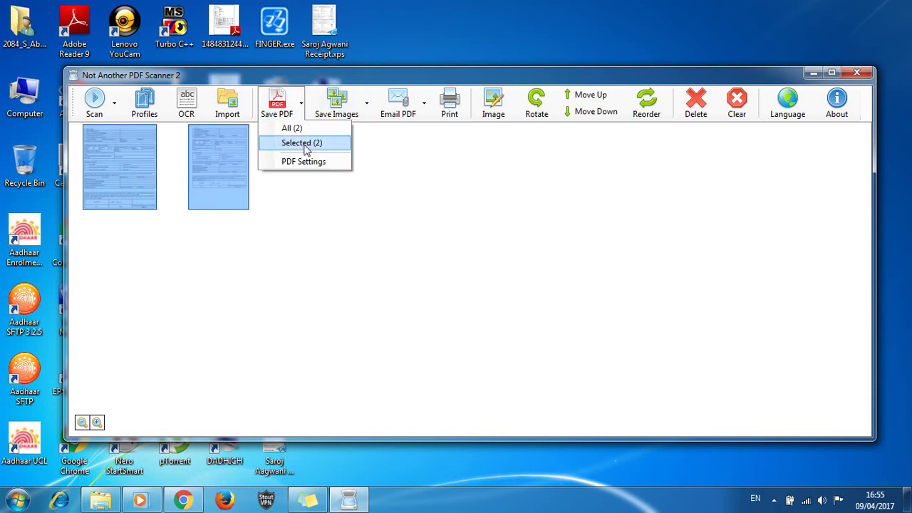
Reselect only the first page and recheck the Save PDF dropdown's Selected count
left_click(142, 154)
left_click(126, 157)
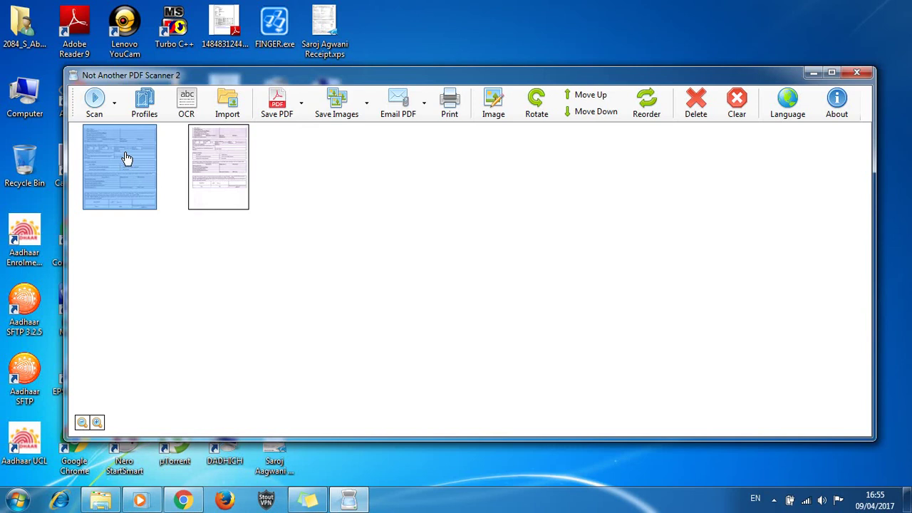
left_click(300, 106)
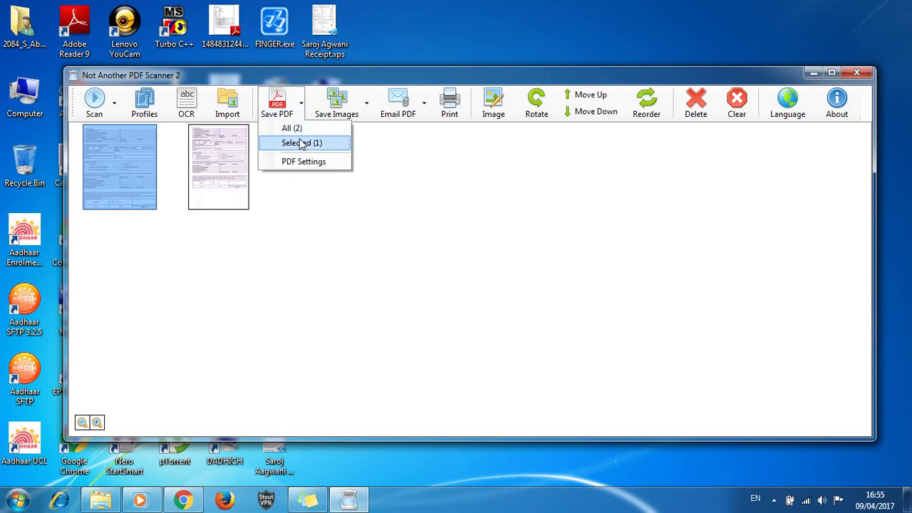
left_click(465, 193)
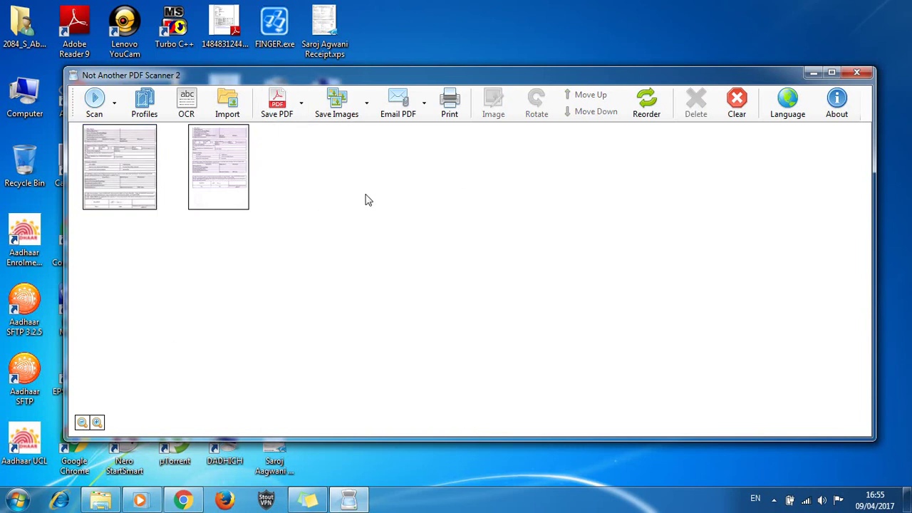
left_click(303, 109)
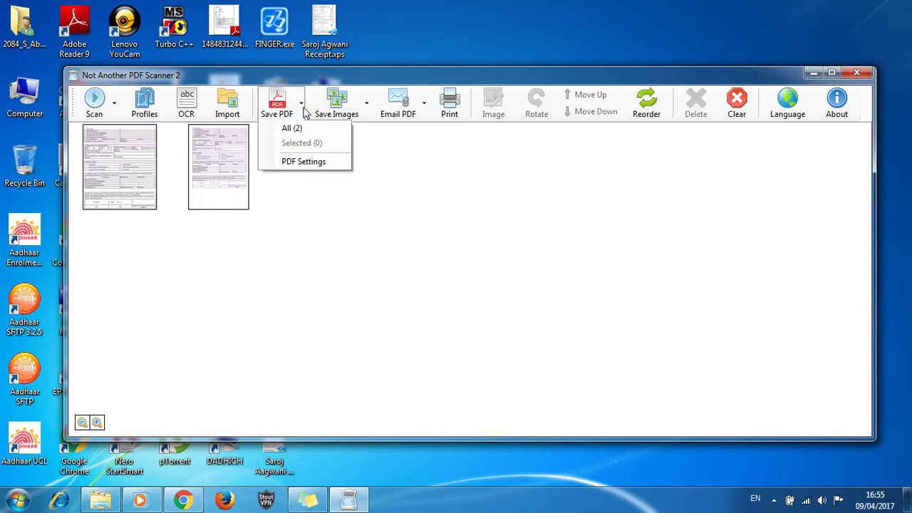
left_click(470, 232)
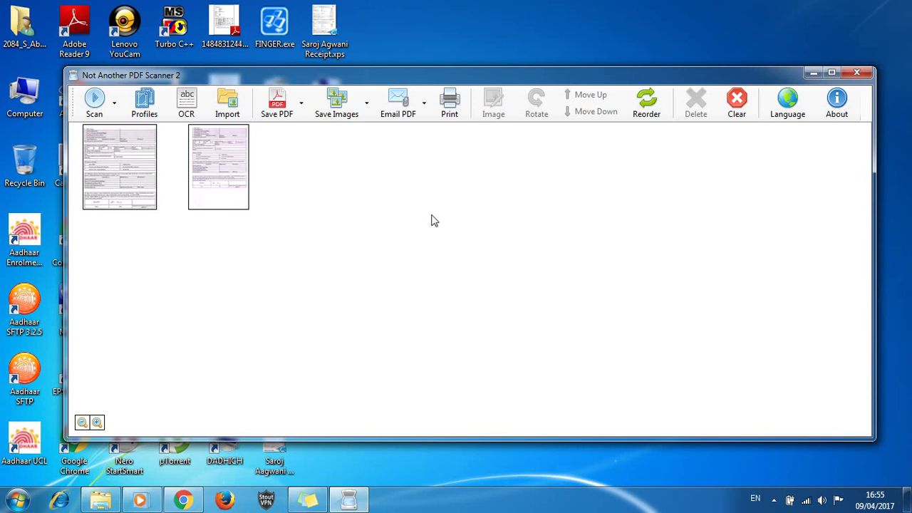
left_click(147, 164)
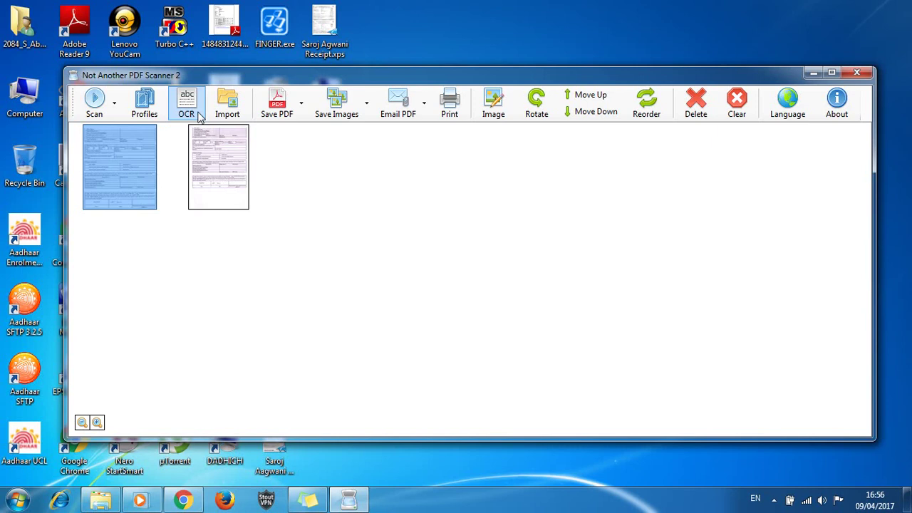
Save only the first page via Save PDF > Selected (1) as test1.pdf
left_click(191, 294)
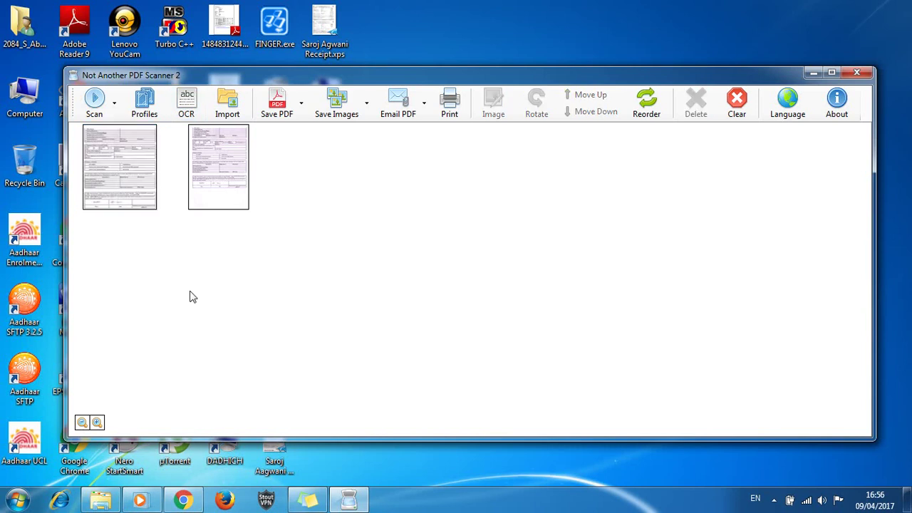
left_click(135, 148)
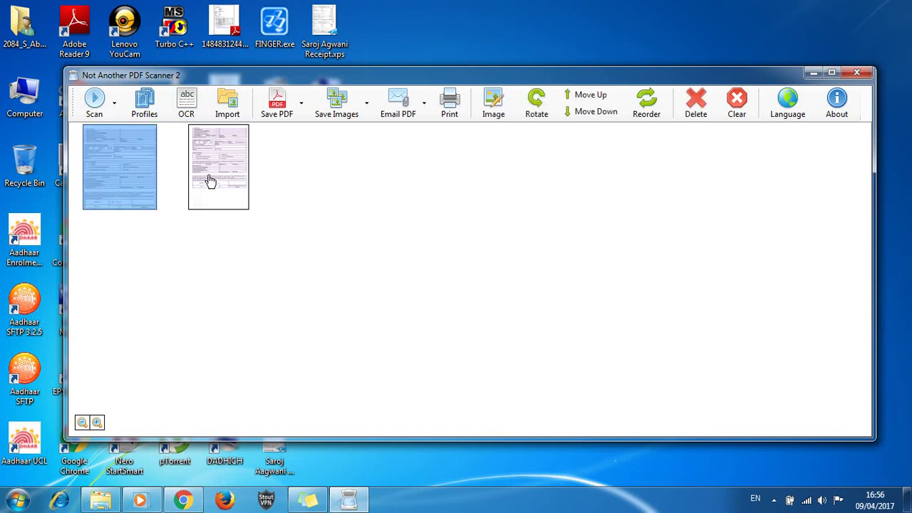
left_click(302, 109)
left_click(306, 145)
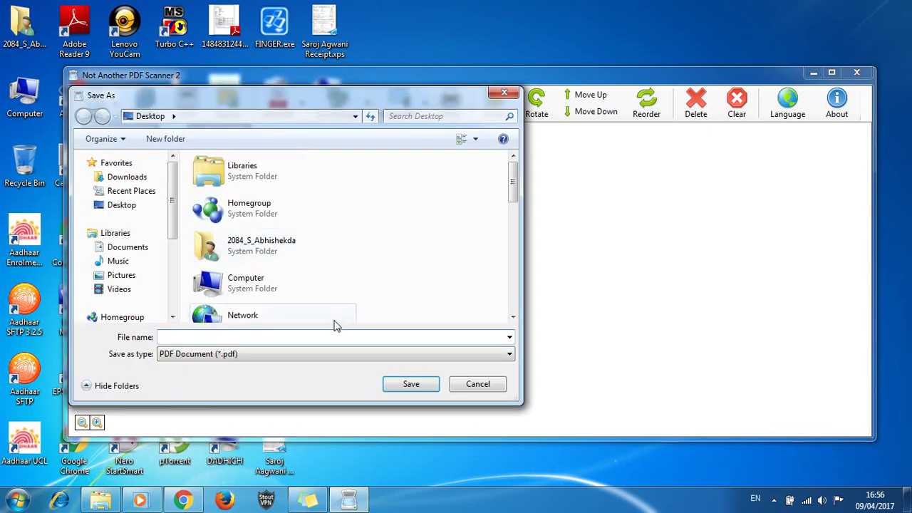
type("test1")
key("Return")
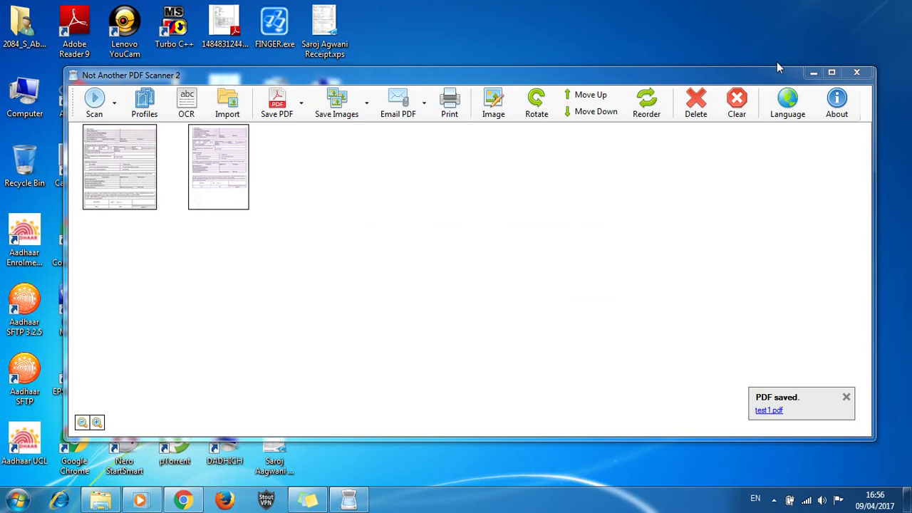
Open test1.pdf from the desktop in Adobe Reader, cancelling NAPS2's OCR Setup dialog
left_click(813, 72)
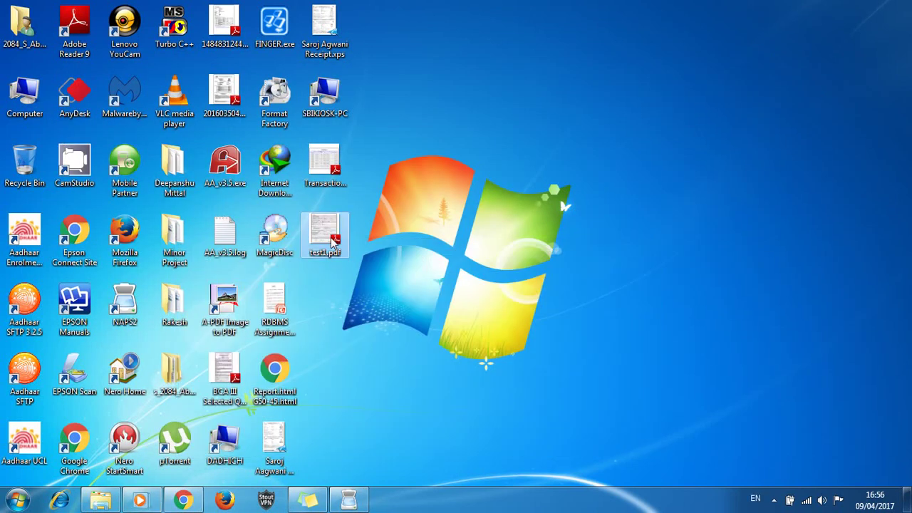
double_click(333, 243)
left_click(349, 498)
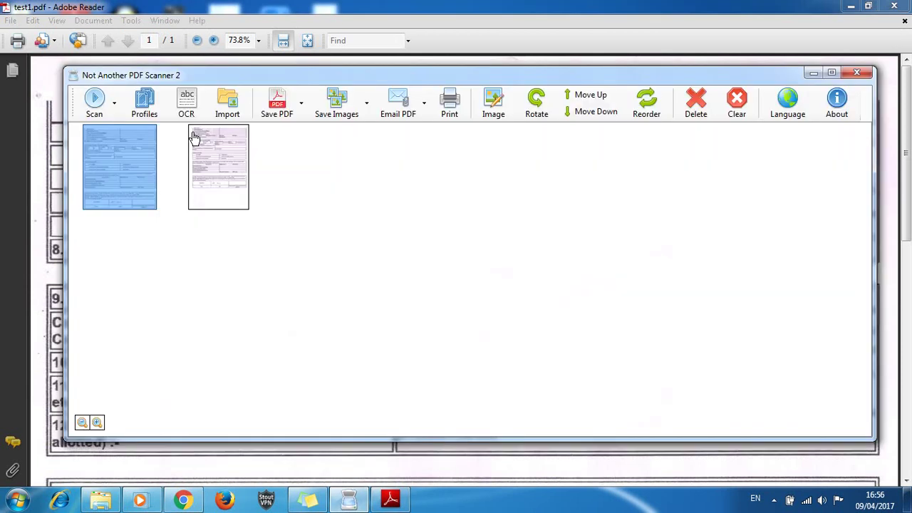
left_click(186, 109)
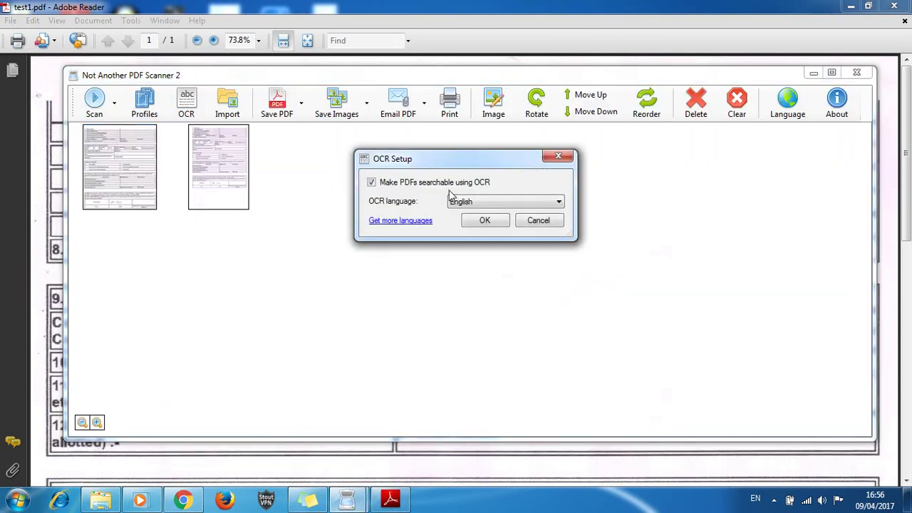
left_click(540, 224)
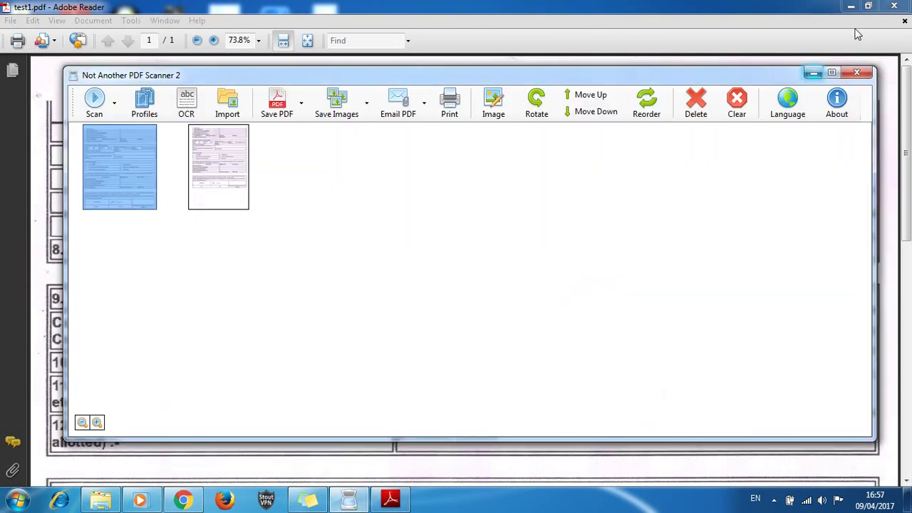
left_click(813, 72)
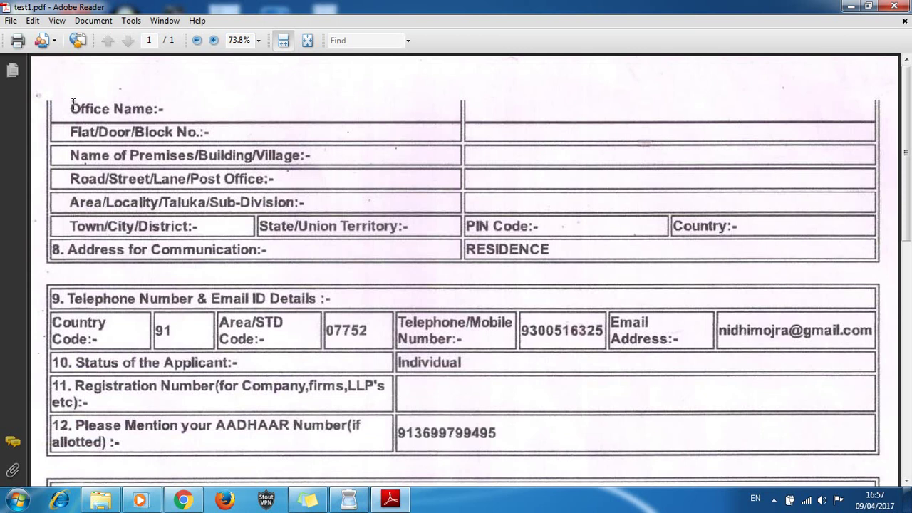
Select the Office Name label and launch Sticky Notes by searching 'note'
left_click_drag(71, 107, 164, 109)
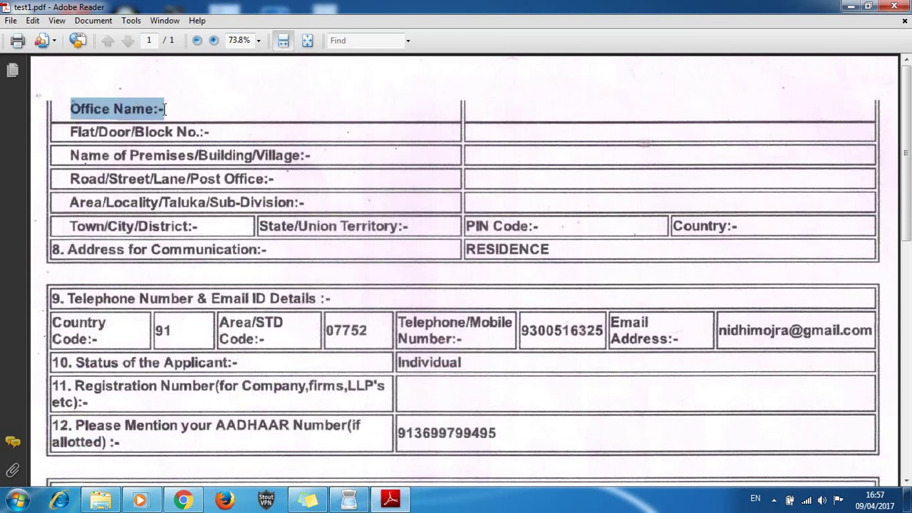
left_click(71, 108)
left_click(18, 499)
type("note")
key("Return")
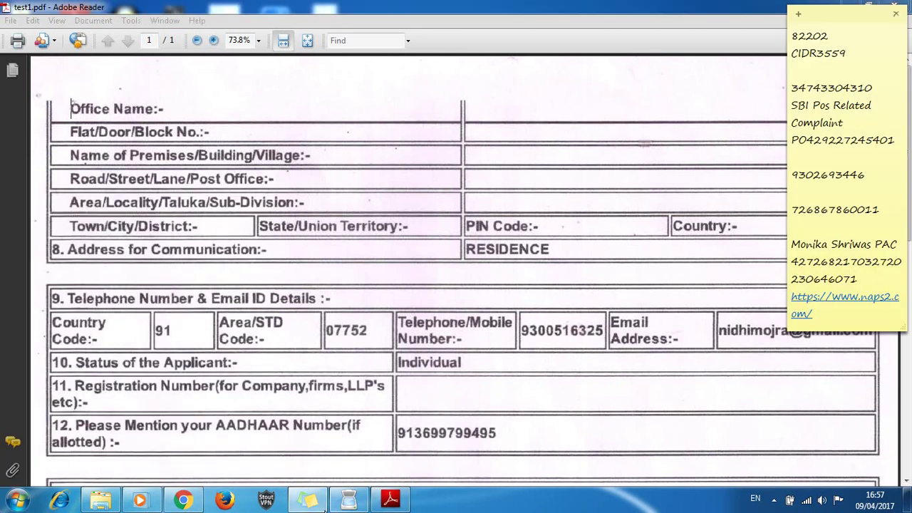
Copy the word 'Office' from the form and paste it on a new line in the note
left_click(70, 107)
left_click_drag(71, 106, 107, 110)
key("ctrl+c")
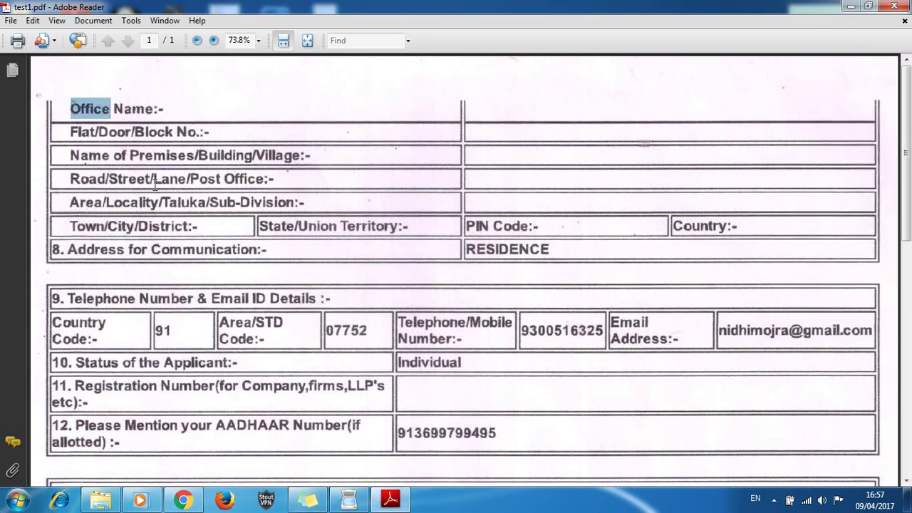
left_click(308, 501)
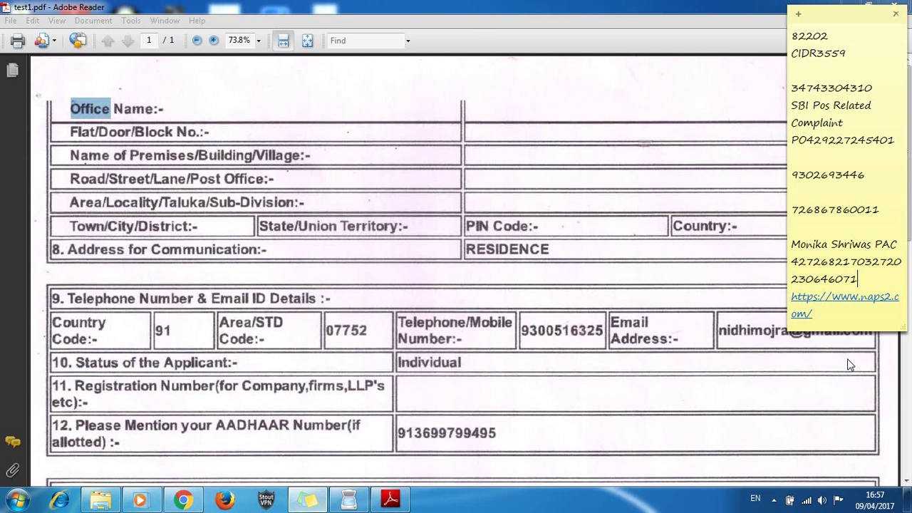
left_click(839, 315)
key("Return")
key("ctrl+v")
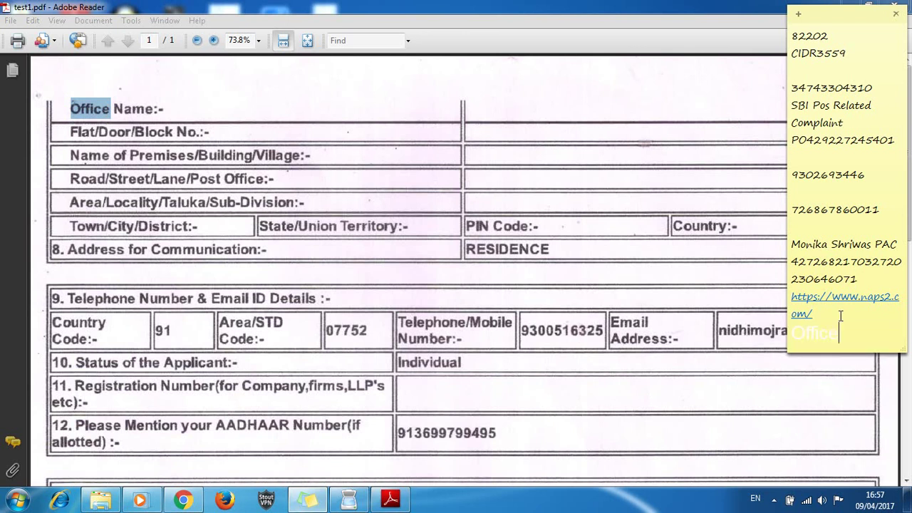
key("shift+Left")
key("shift+Left")
key("shift+Left")
key("shift+Left")
key("shift+Left")
key("shift+Left")
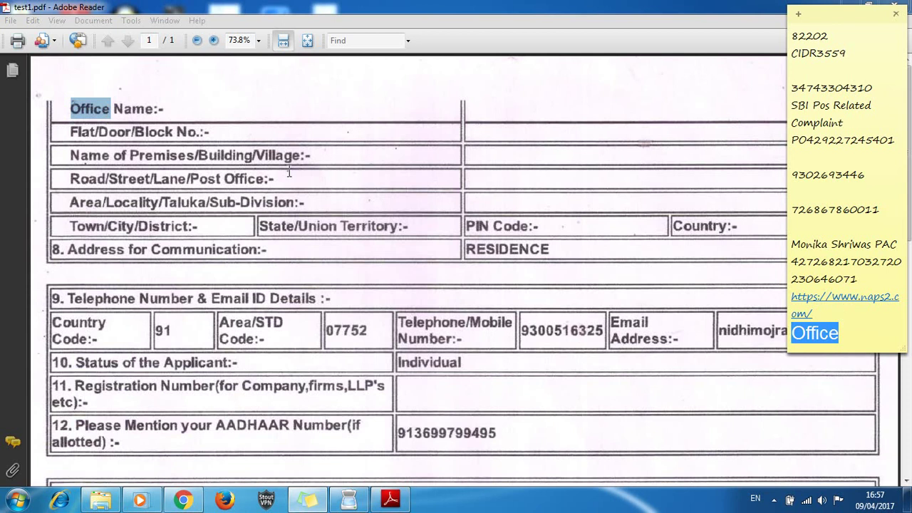
Paste 'Name:-' after it in the note, then delete the pasted text
left_click_drag(114, 109, 165, 112)
key("ctrl+c")
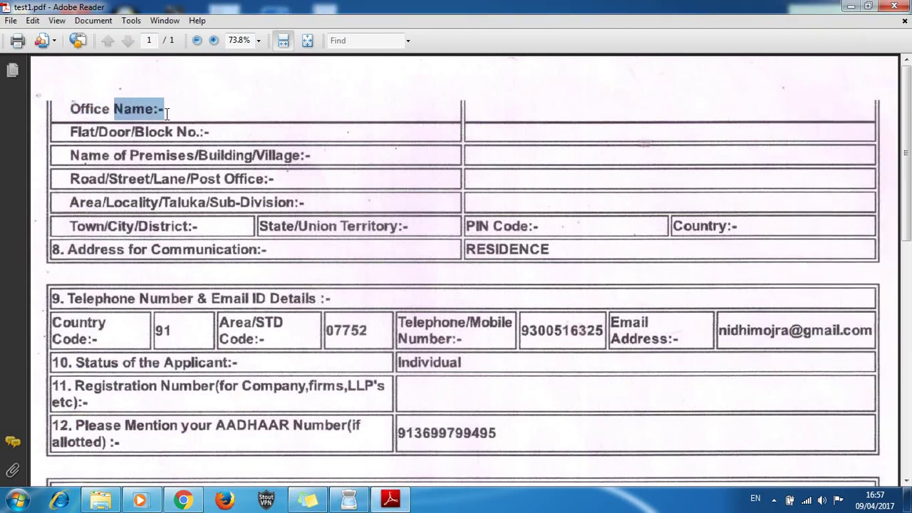
left_click(308, 499)
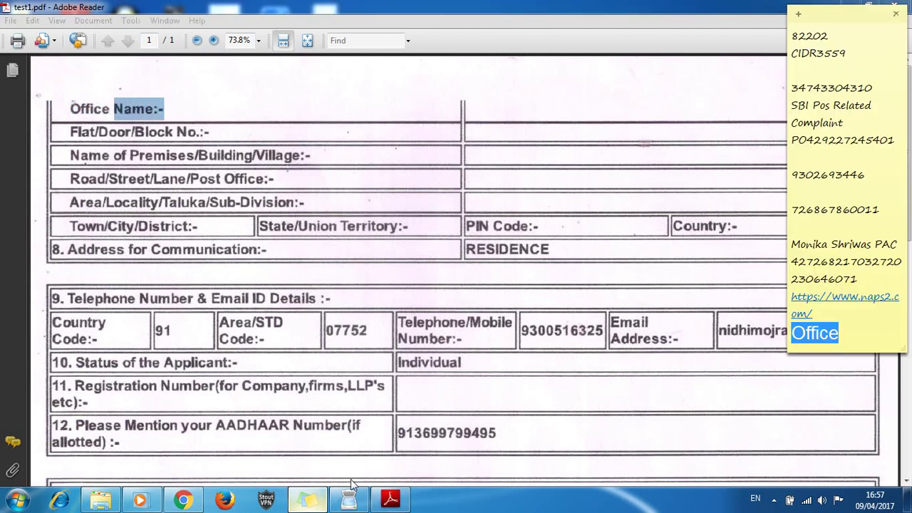
left_click(866, 335)
key("ctrl+v")
key("shift+Left")
key("shift+Left")
key("shift+Left")
key("shift+Left")
key("shift+Left")
key("shift+Left")
key("shift+Left")
key("shift+Left")
key("shift+Left")
key("shift+Left")
key("shift+Left")
key("shift+Left")
key("shift+Left")
key("shift+Left")
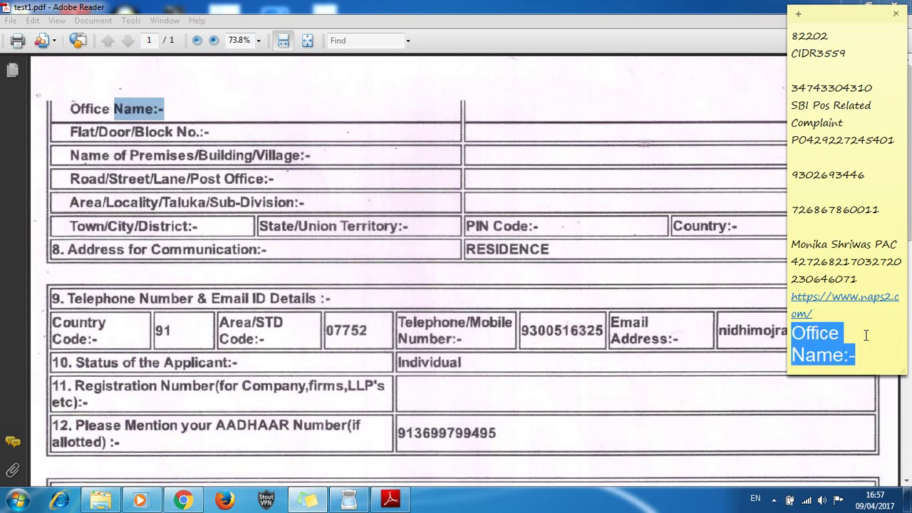
key("BackSpace")
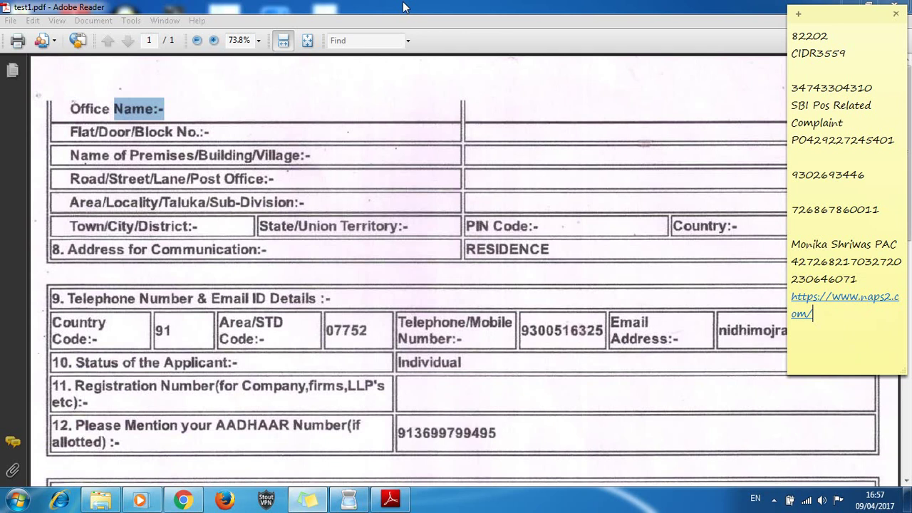
Search the form for the applicant's telephone number, then clear the Find box
left_click(369, 40)
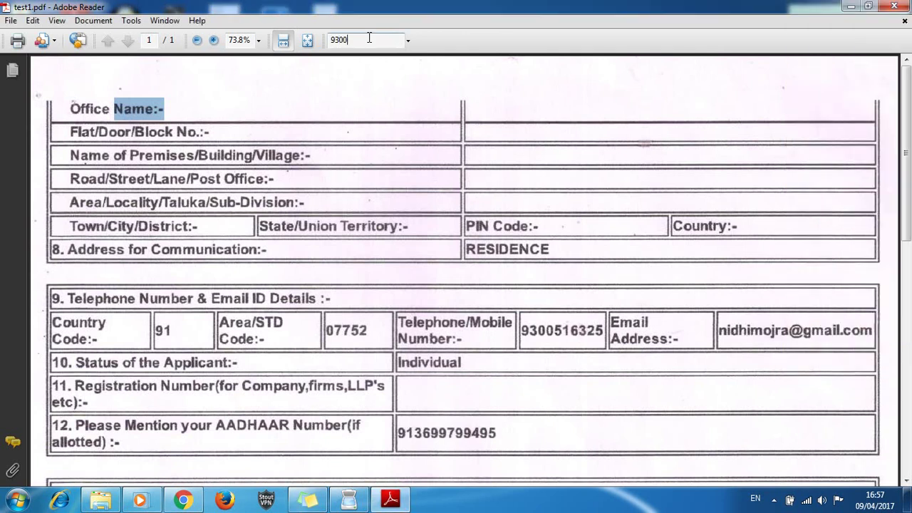
key("Return")
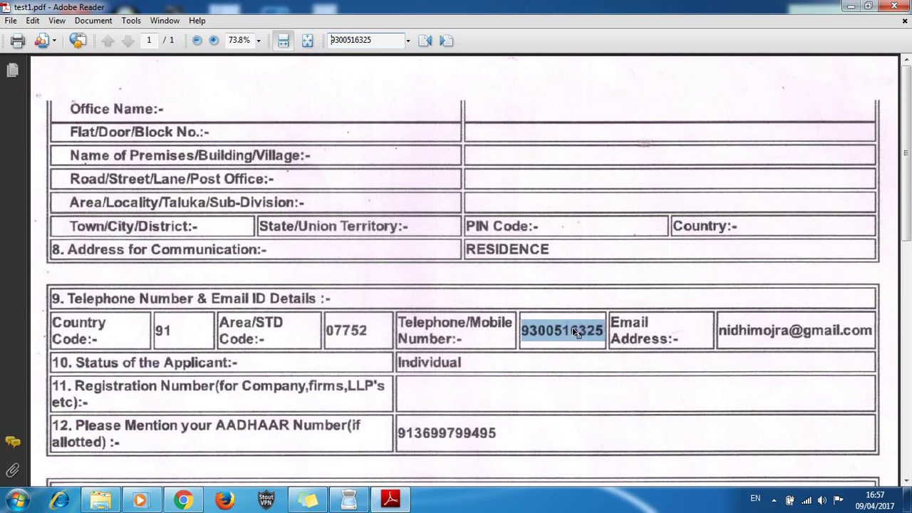
left_click(385, 40)
key("BackSpace")
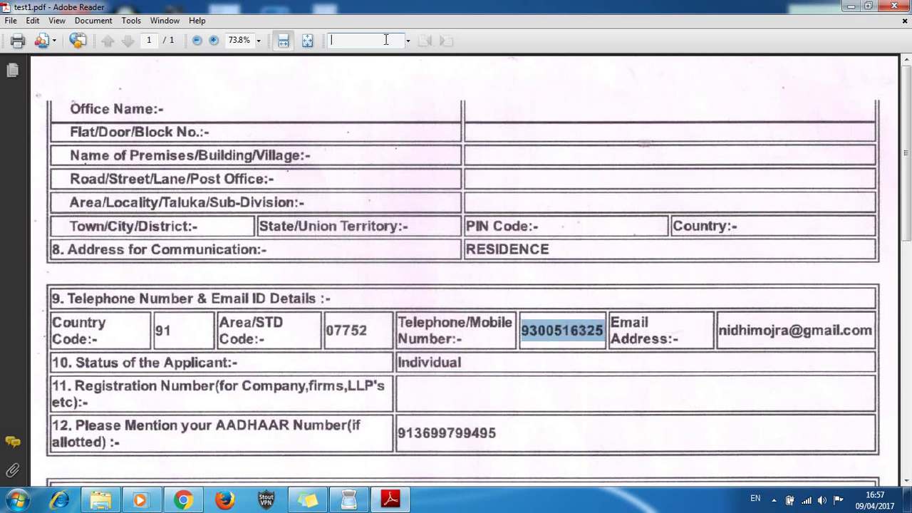
Highlight the declaration text in sections 15 and 16, then close Adobe Reader
scroll(613, 303, "down", 5)
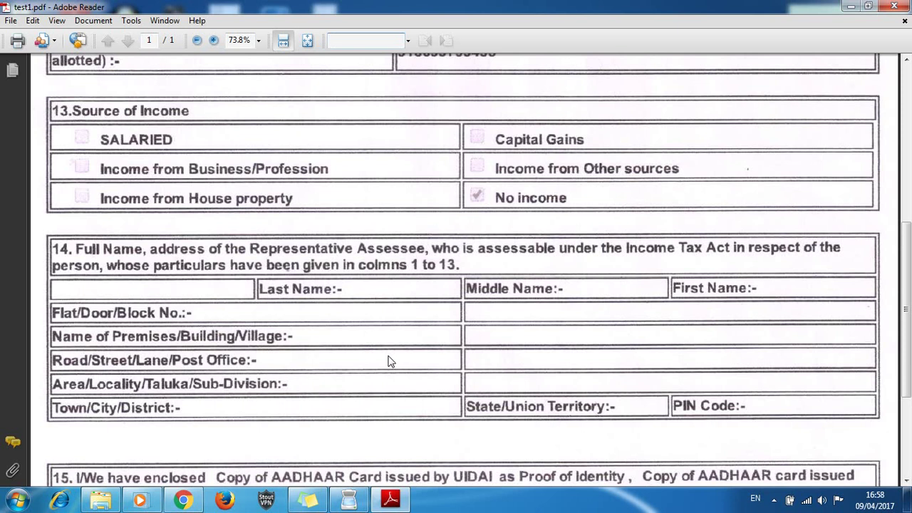
left_click_drag(906, 309, 907, 386)
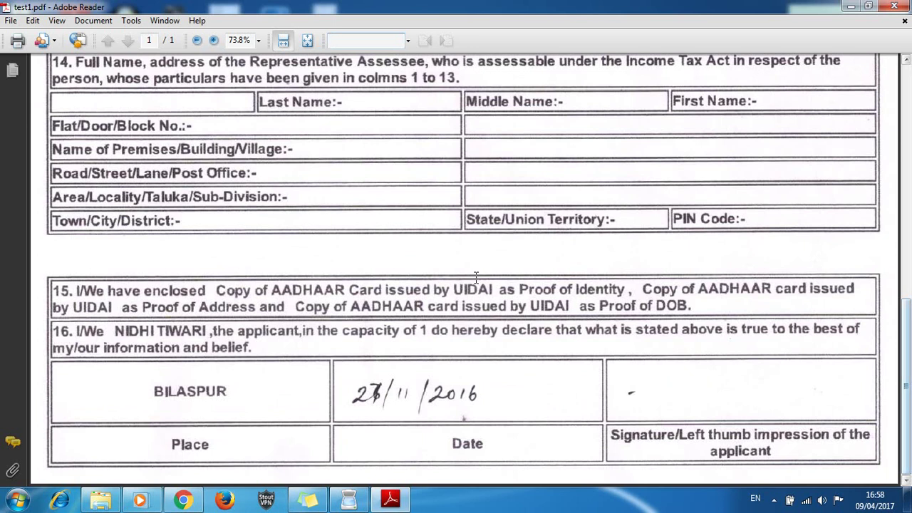
left_click_drag(77, 288, 635, 316)
left_click(662, 370)
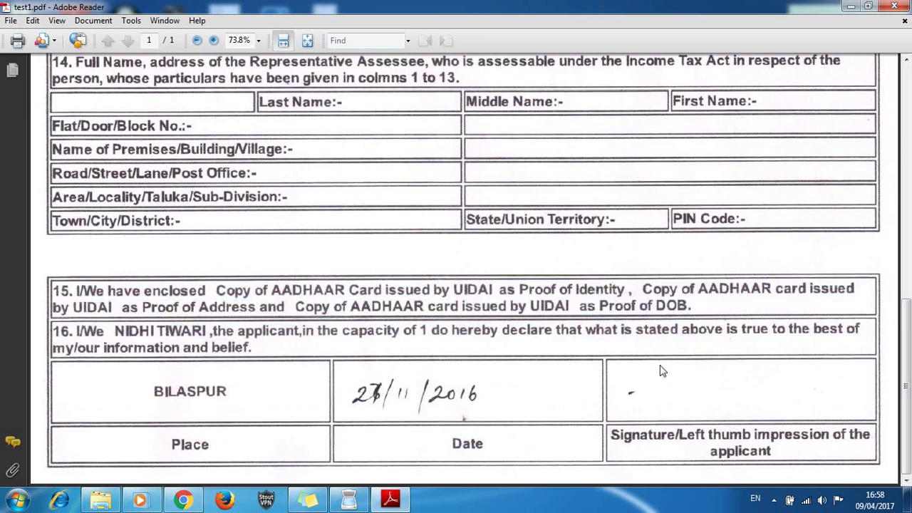
left_click_drag(55, 331, 274, 354)
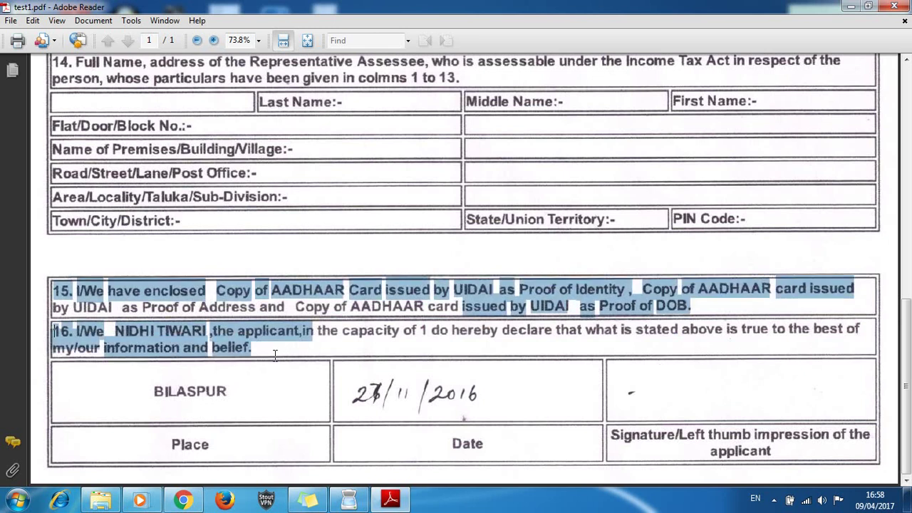
left_click(317, 330)
left_click_drag(317, 330, 820, 332)
left_click(801, 223)
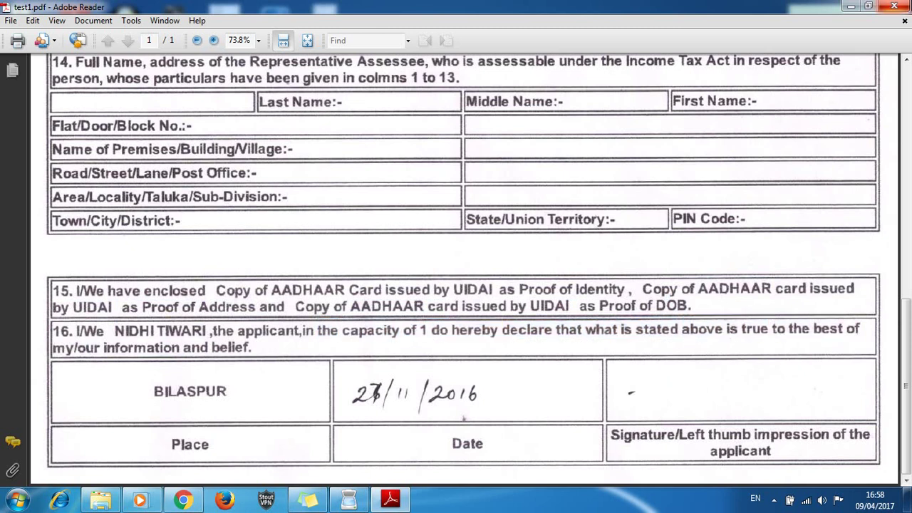
left_click(894, 6)
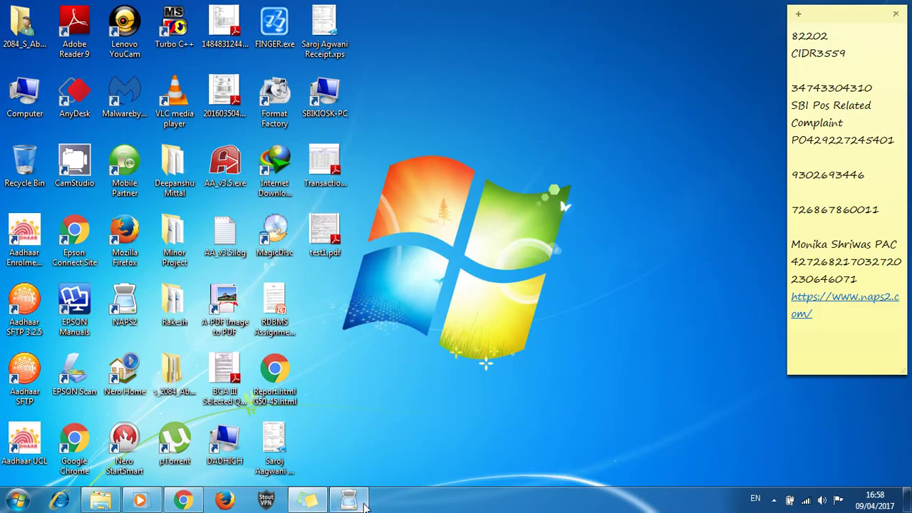
Back in NAPS2, untick 'Make PDFs searchable using OCR' in the OCR settings and confirm with OK
left_click(348, 500)
left_click(159, 115)
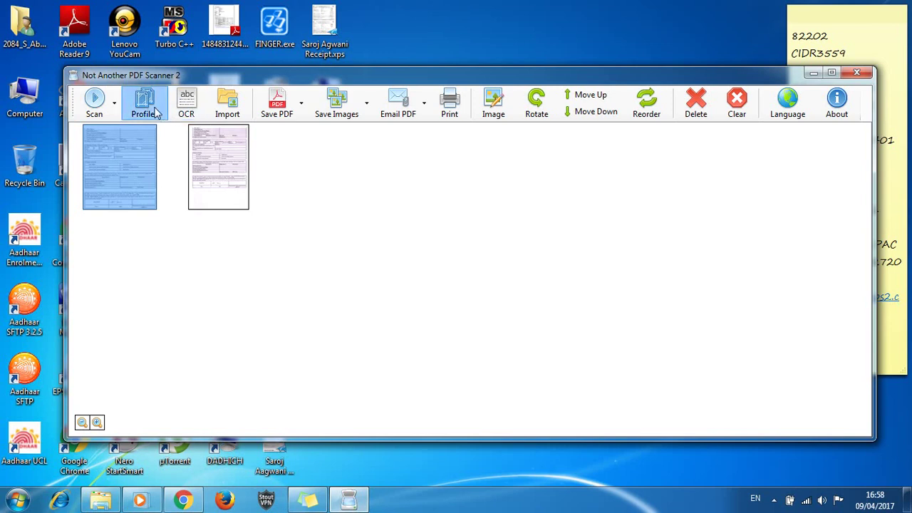
left_click(517, 74)
left_click(186, 103)
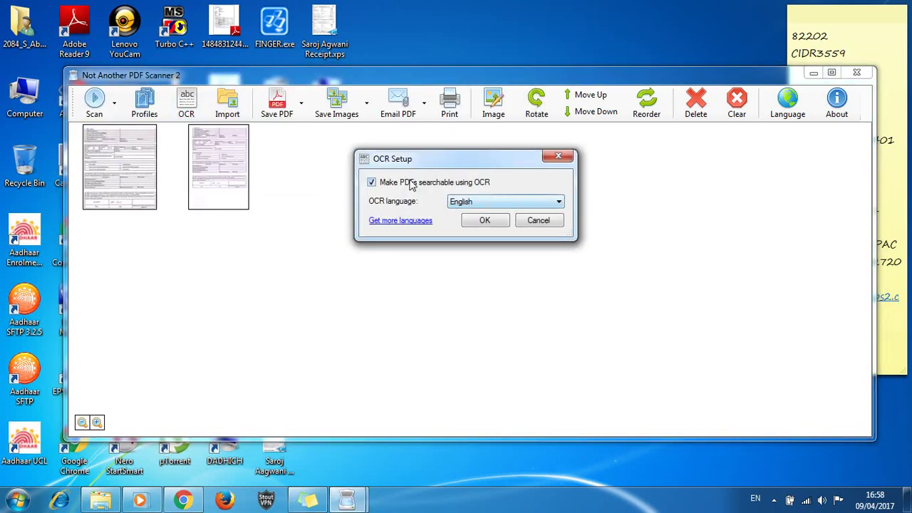
left_click(371, 183)
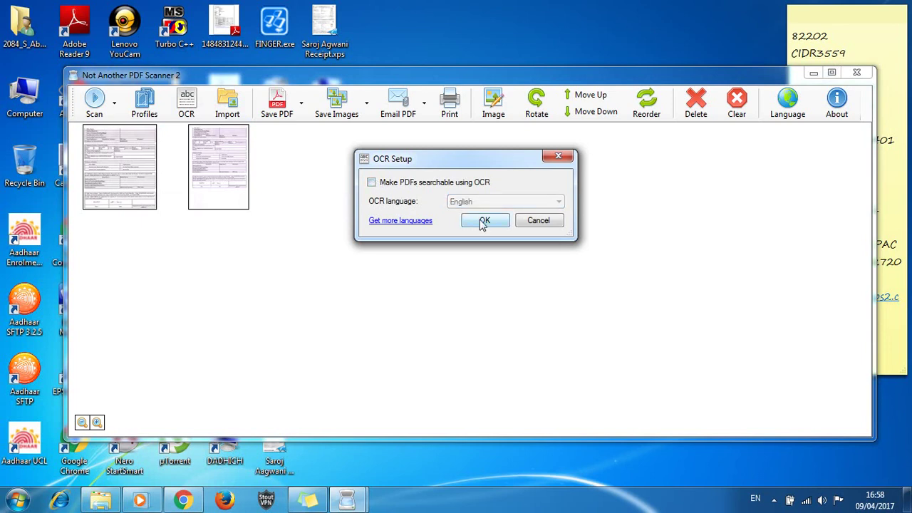
left_click(483, 222)
left_click(215, 171)
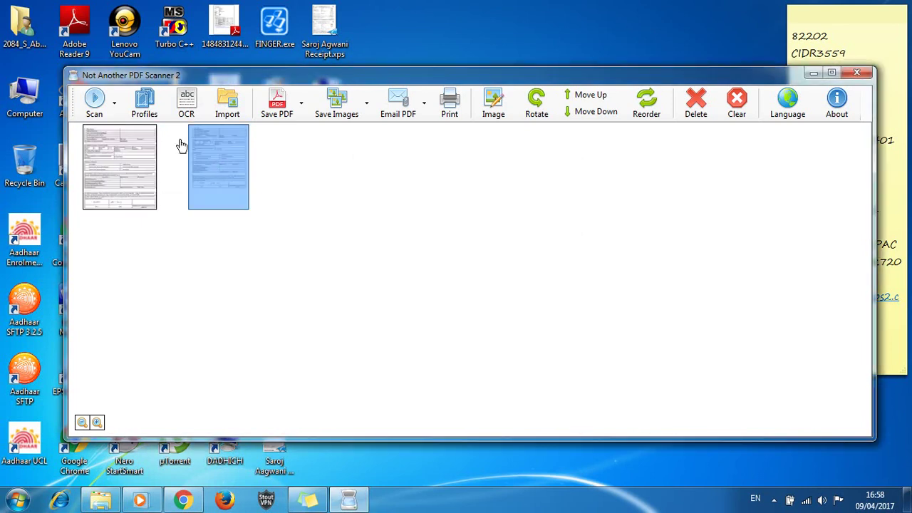
left_click(115, 105)
Scan a new page and save only that third page via Save PDF > Selected as test2
left_click(96, 103)
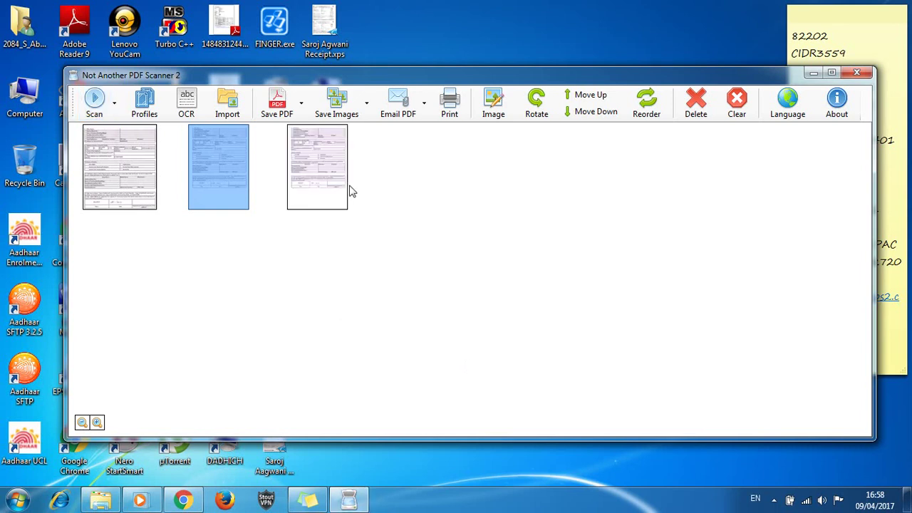
left_click(333, 178)
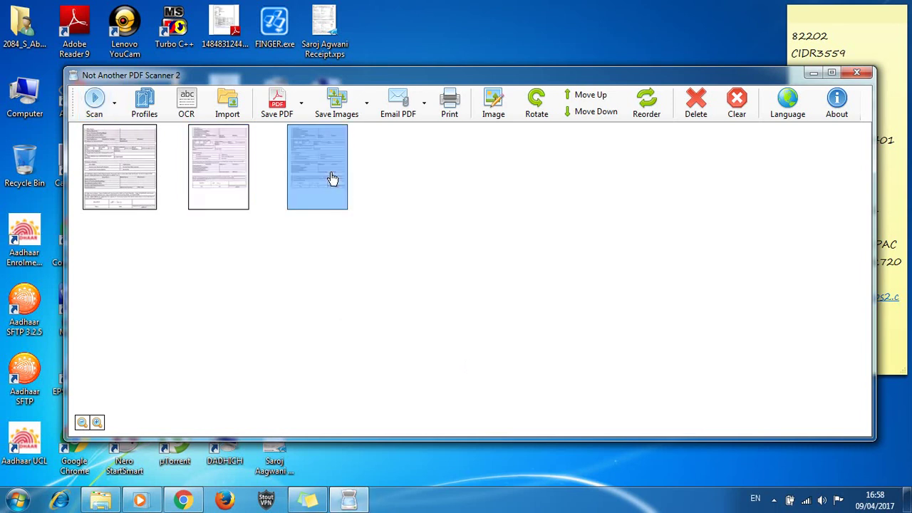
left_click(303, 111)
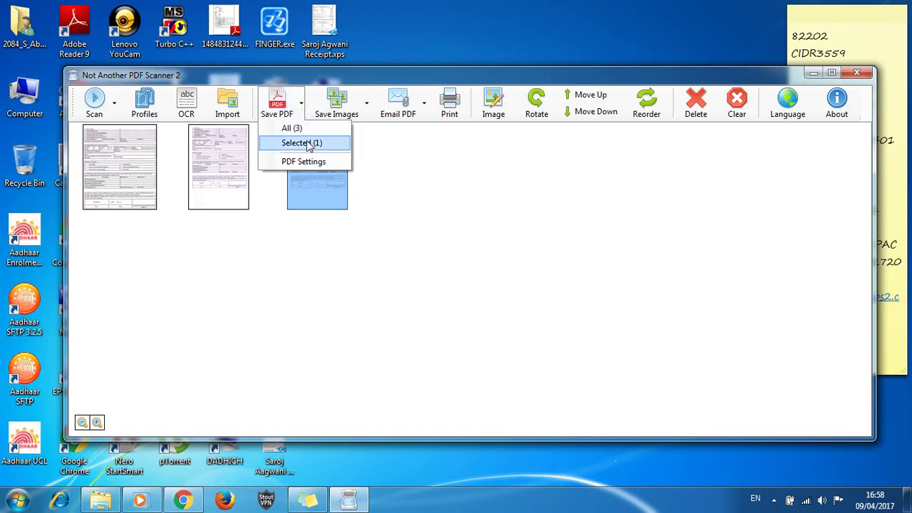
left_click(308, 145)
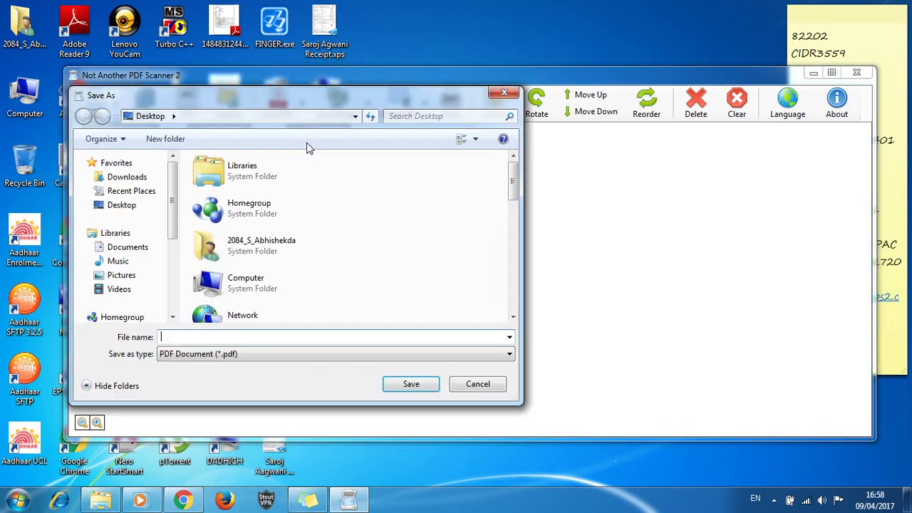
type("test")
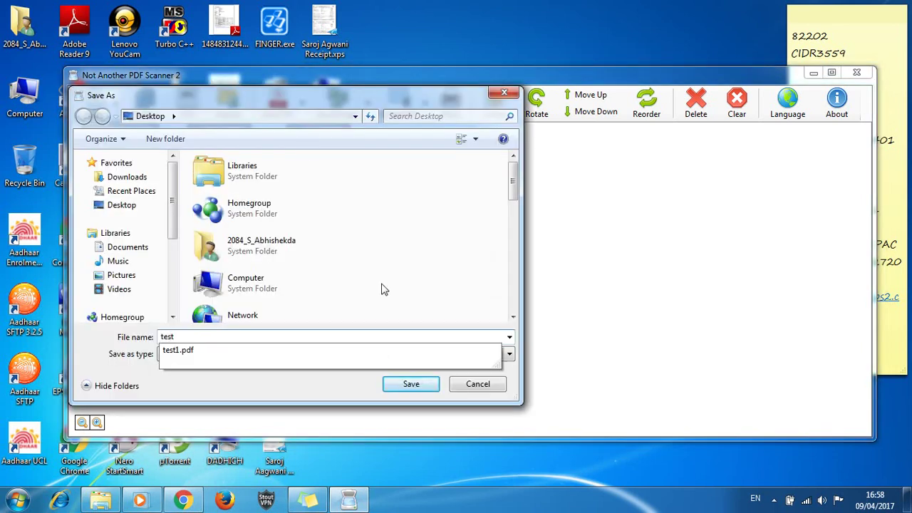
type("2")
key("Return")
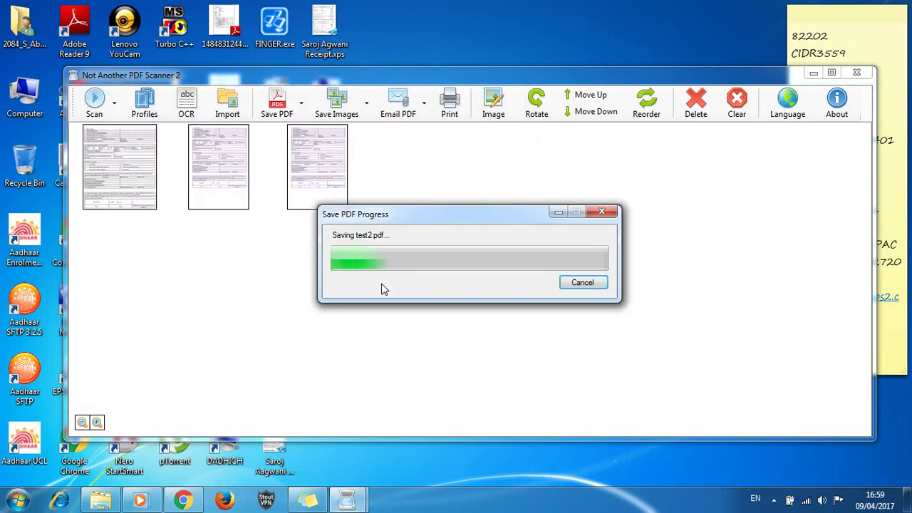
left_click(813, 73)
Open test2.pdf from the desktop and try selecting the Office Name row, form body and email field
left_click(327, 307)
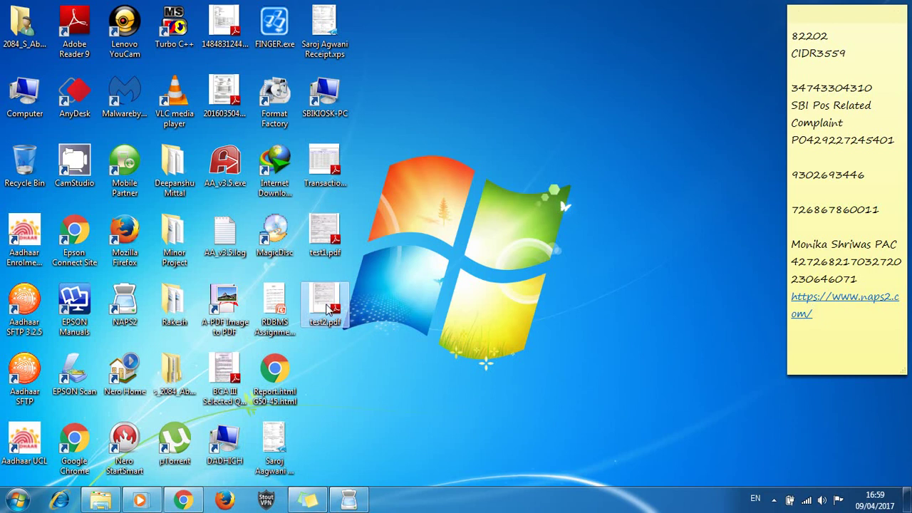
double_click(324, 305)
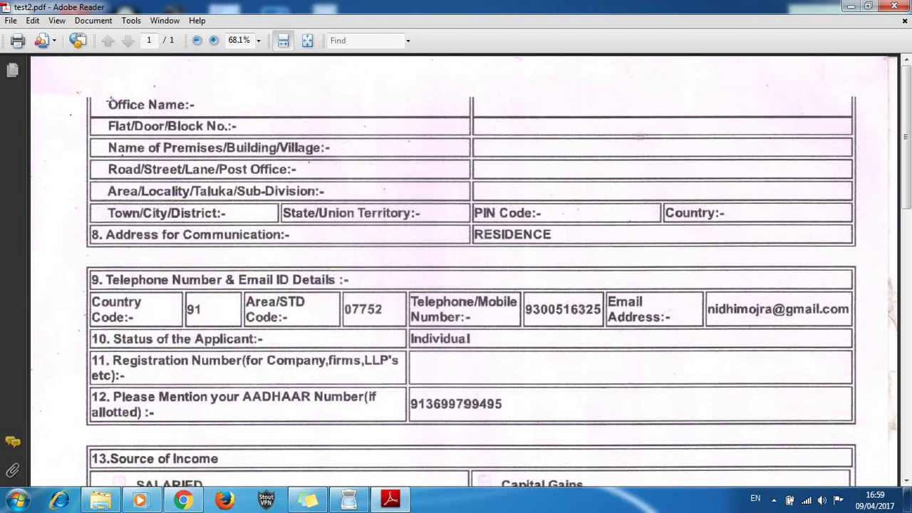
left_click_drag(107, 103, 381, 228)
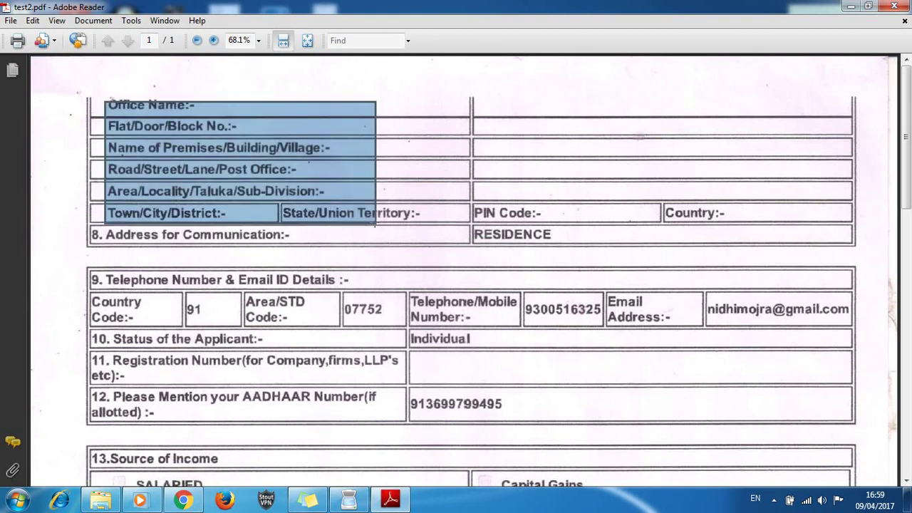
left_click_drag(444, 118, 688, 302)
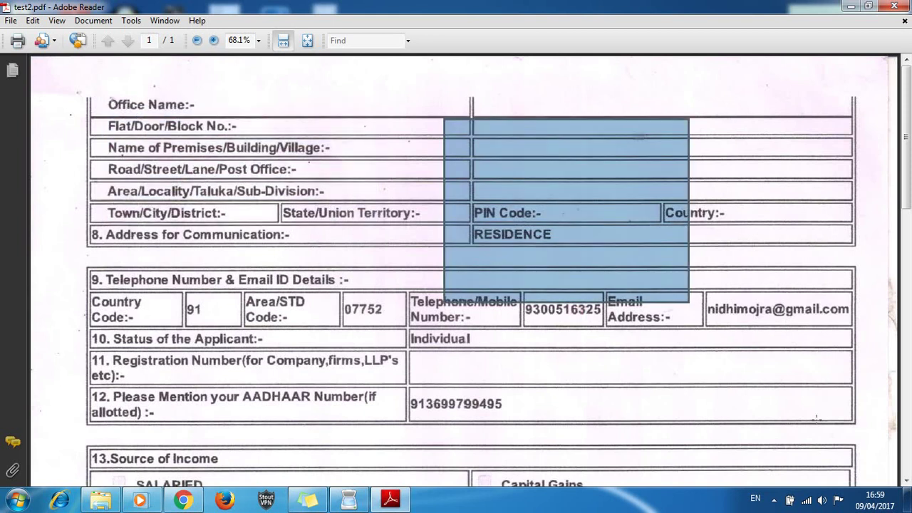
left_click(817, 419)
left_click(712, 317)
left_click_drag(709, 308, 857, 314)
left_click(785, 244)
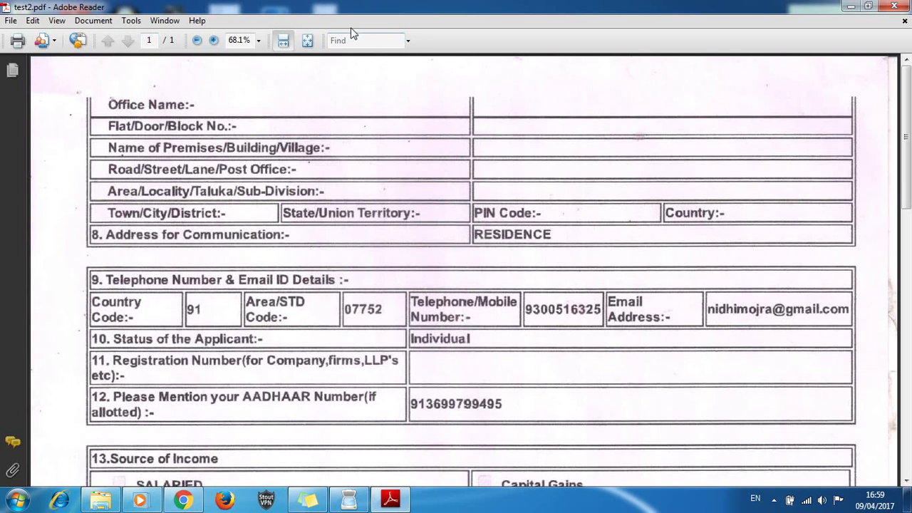
Search test2.pdf for the applicant's mobile number and dismiss the 'No matches' message
left_click(354, 40)
key("Return")
key("Return")
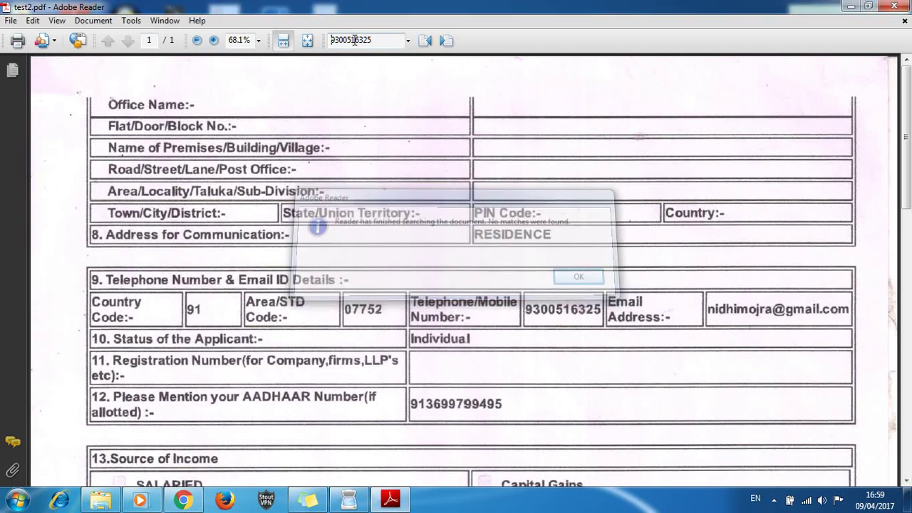
Clear the search box and close test2.pdf in Adobe Reader
double_click(386, 41)
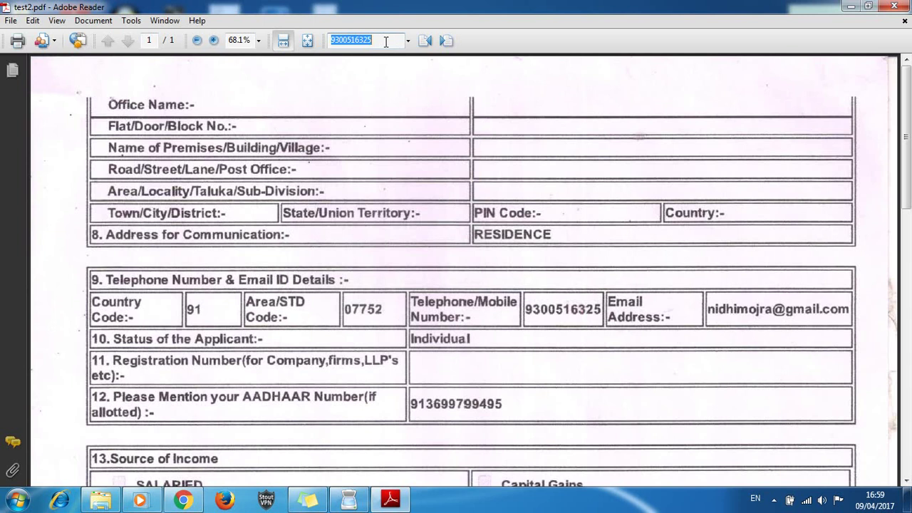
key("BackSpace")
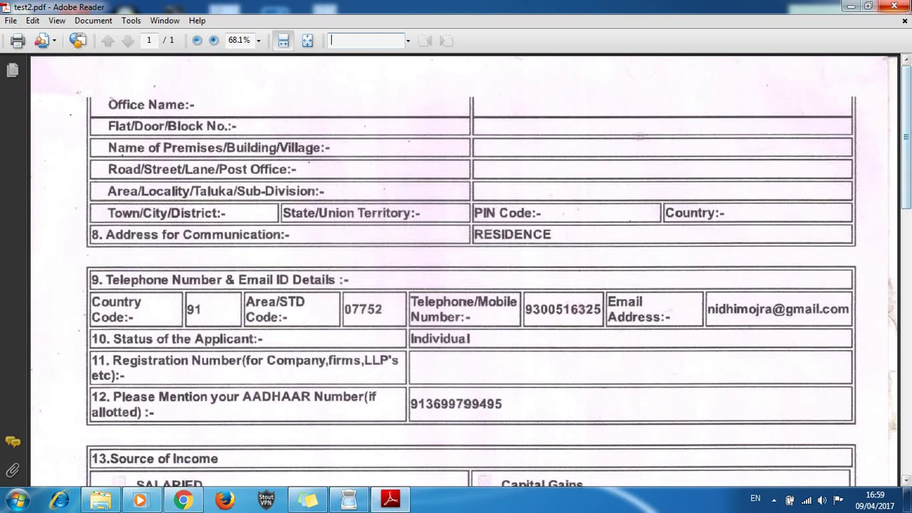
left_click(894, 6)
Bring NAPS2 back with its three pages deselected, then switch to the Chrome YouTube channel page
left_click(349, 499)
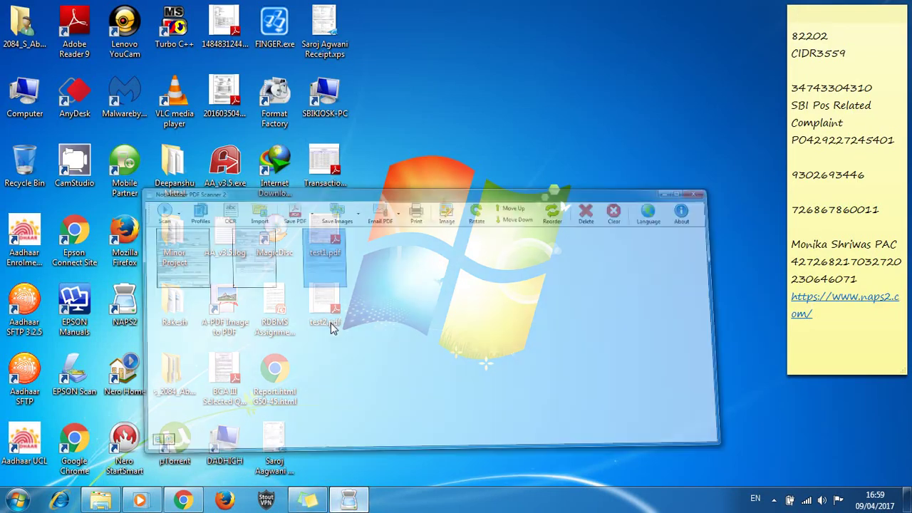
left_click(273, 295)
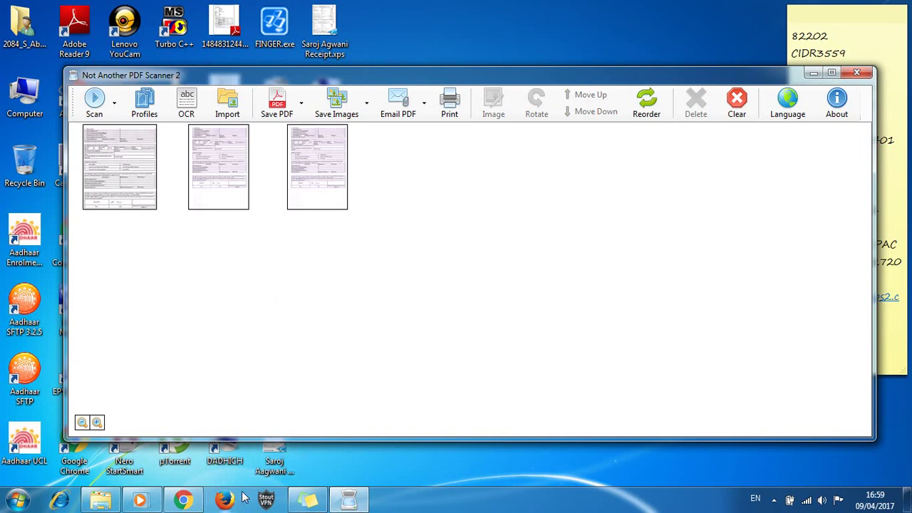
left_click(183, 500)
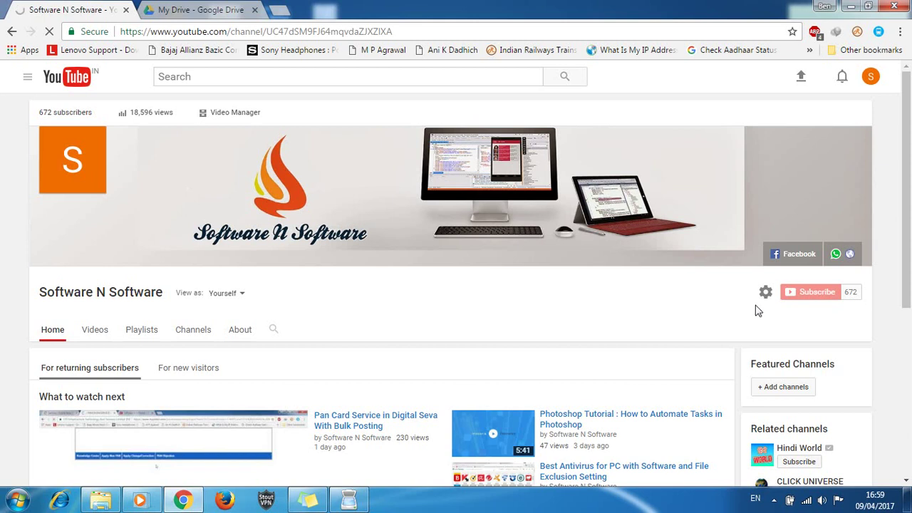